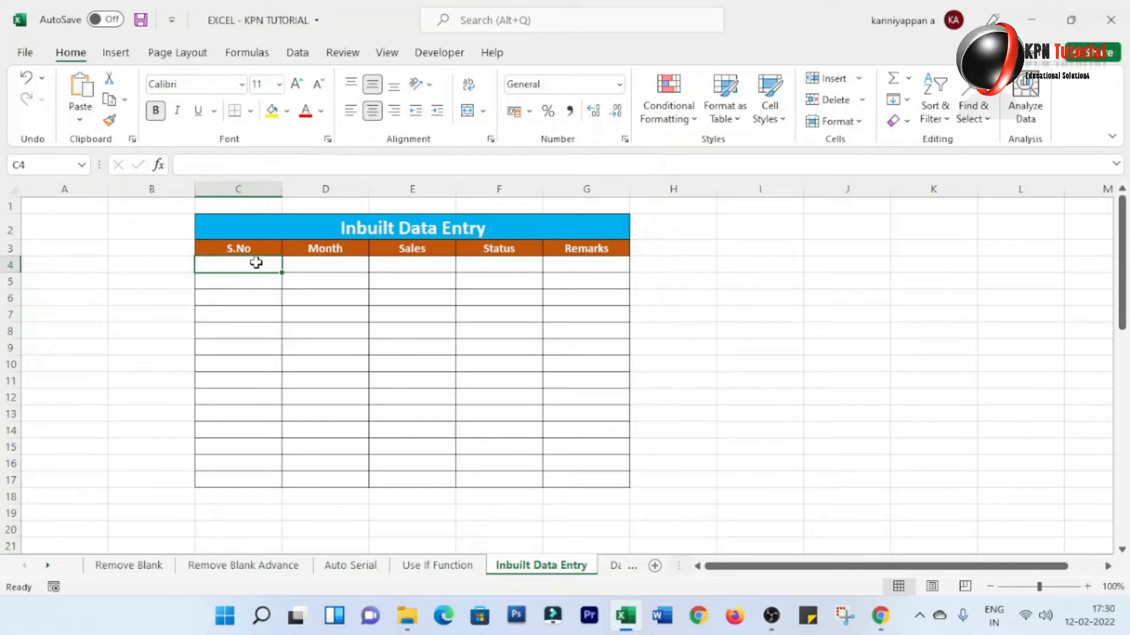
Step: Examine the empty Inbuilt Data Entry table, from its title through the S.No, Month, Sales, Status and Remarks headers
drag(305, 265, 316, 274)
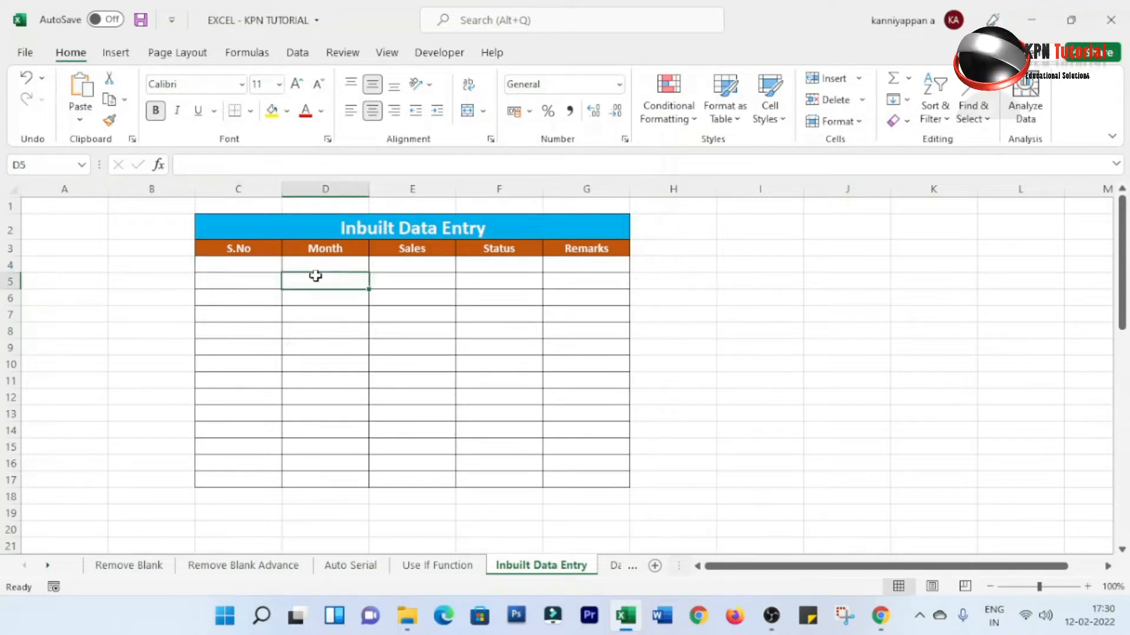
click(318, 264)
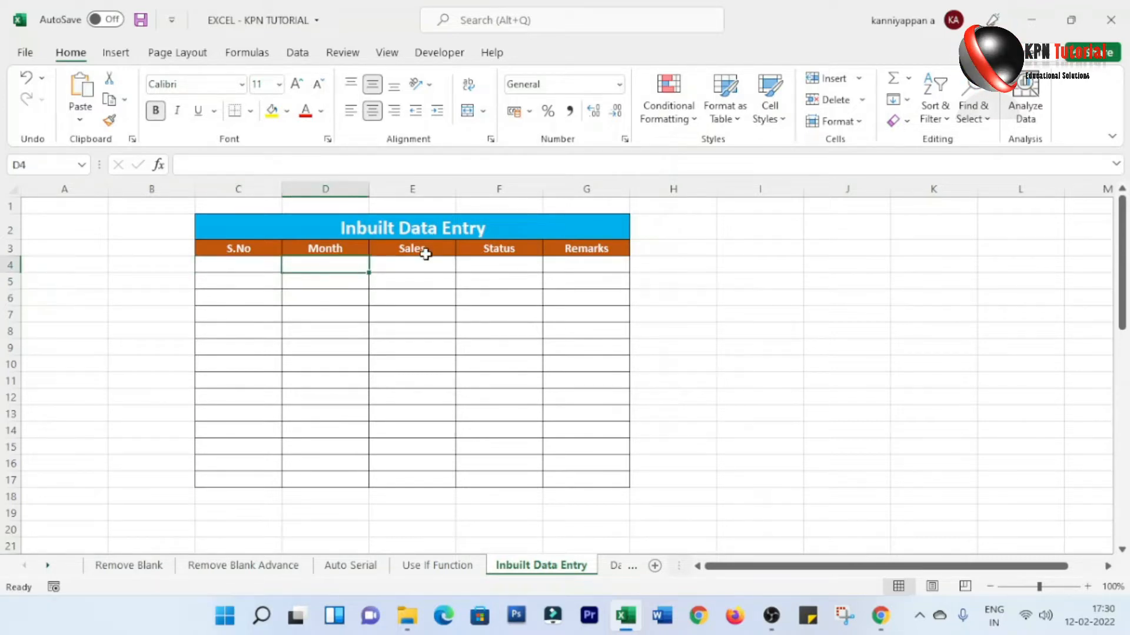
drag(411, 227, 428, 478)
click(376, 235)
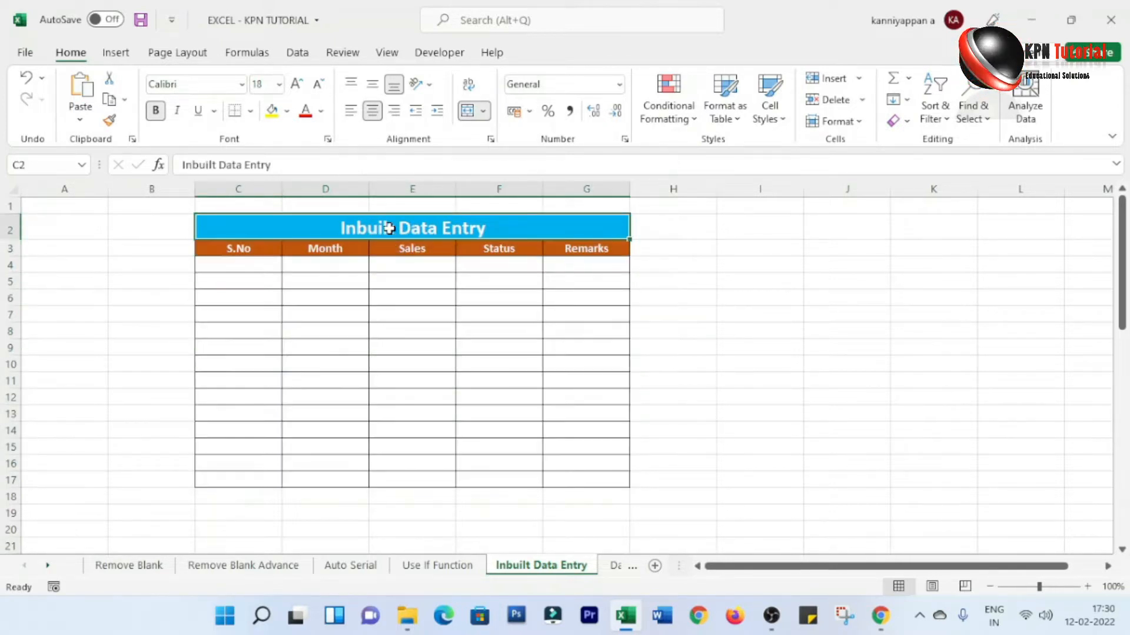
click(247, 245)
click(339, 251)
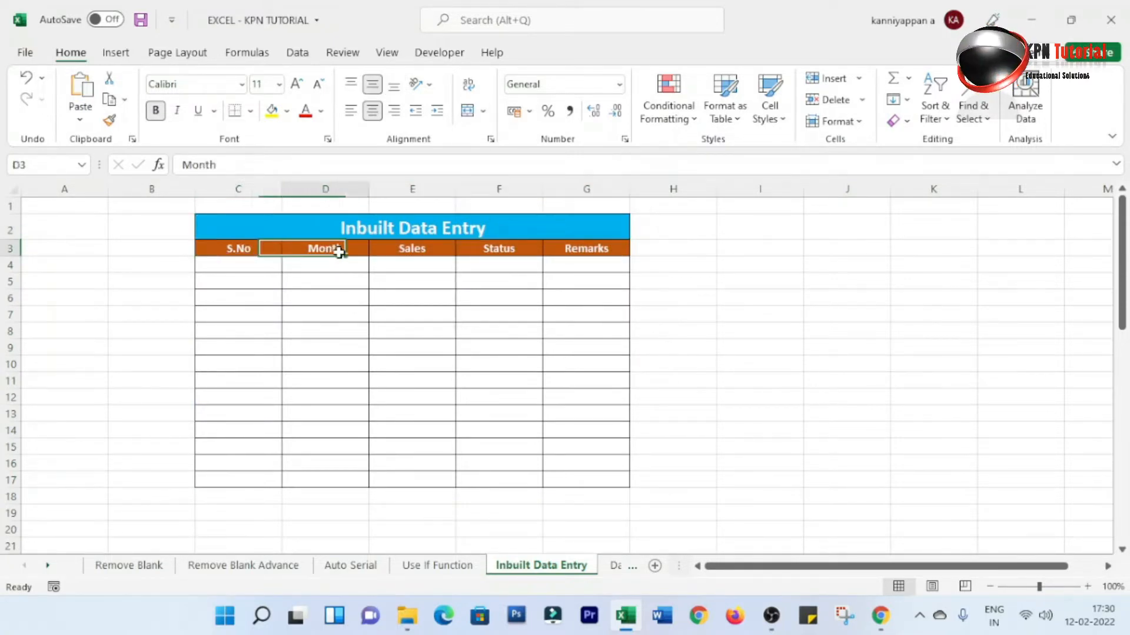
click(429, 250)
click(494, 250)
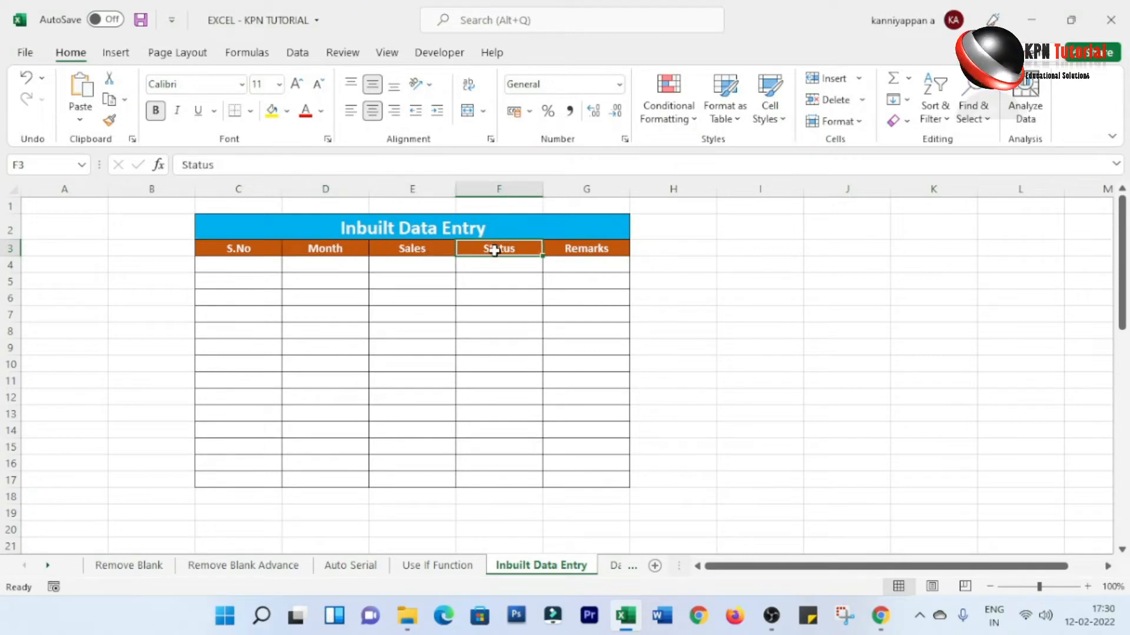
click(604, 248)
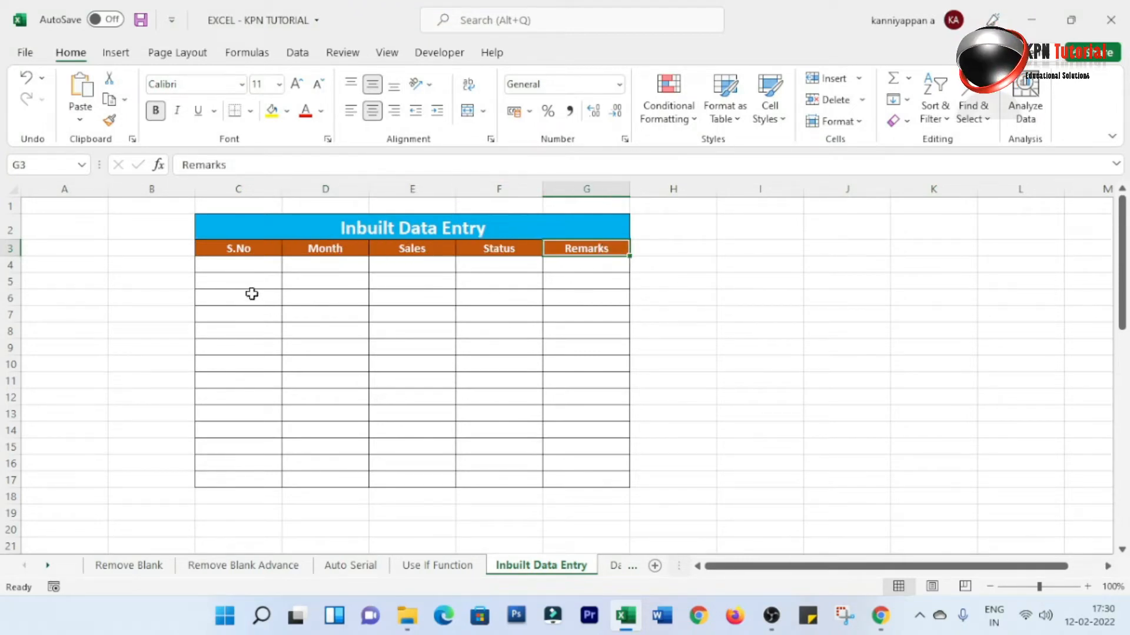
Step: Enter 1 in cell C4 as the first S.No value
click(253, 266)
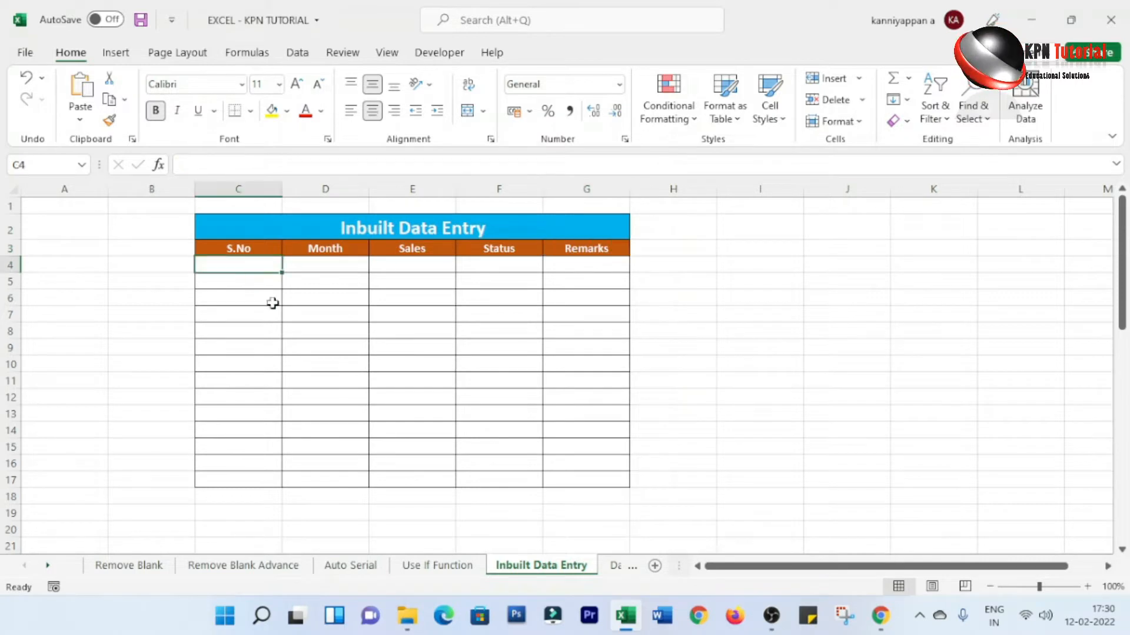
text(1)
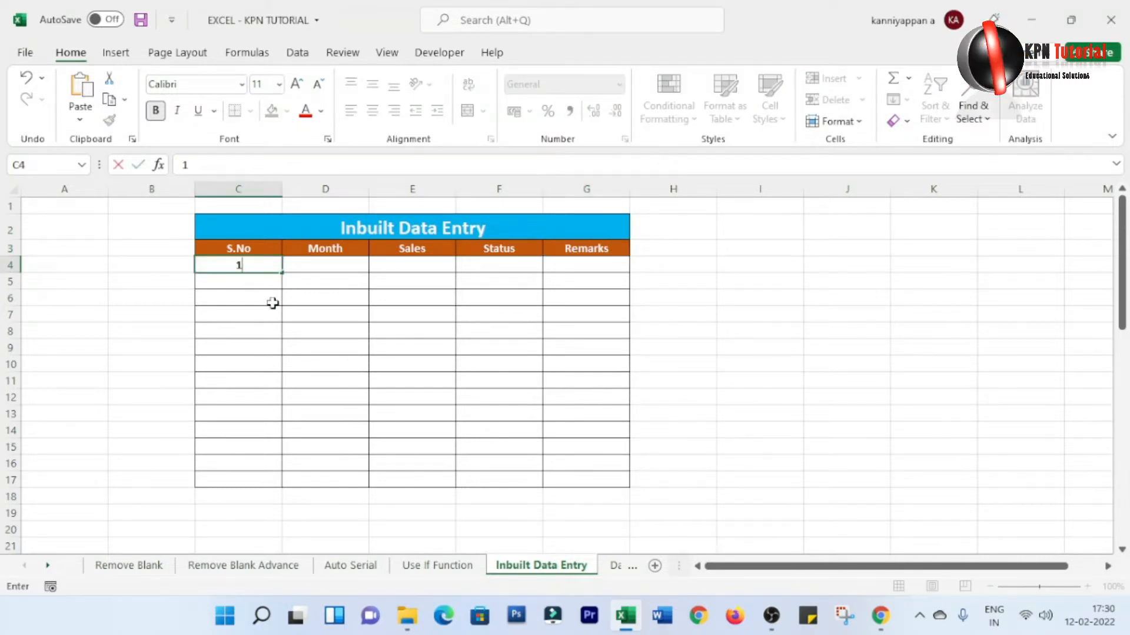
key(ctrl+Return)
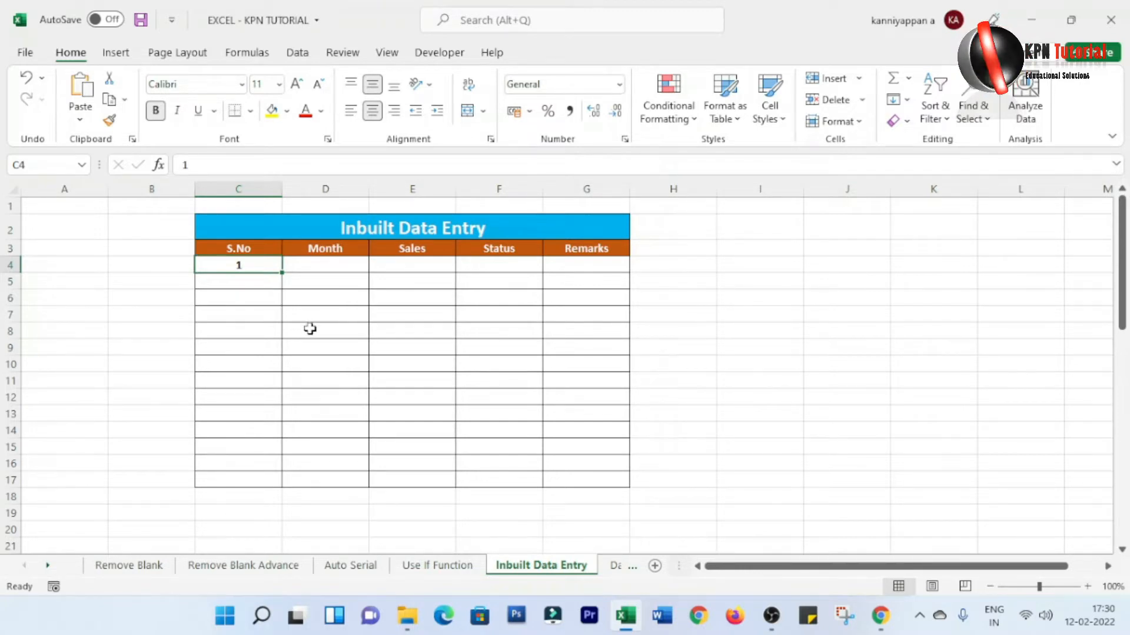
drag(444, 228, 477, 483)
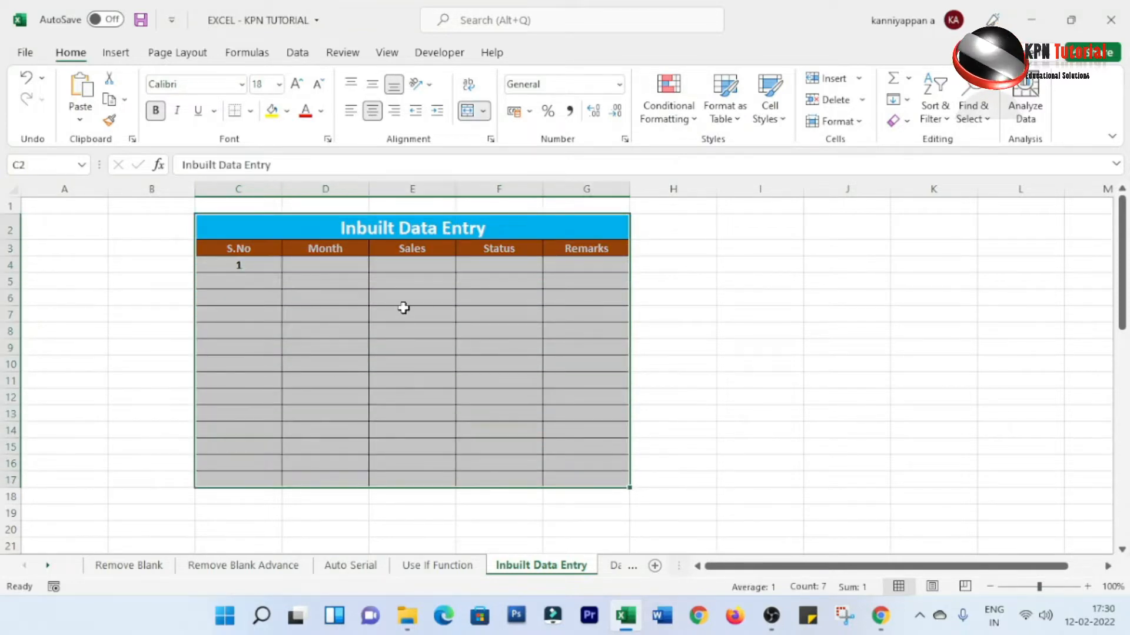
click(308, 256)
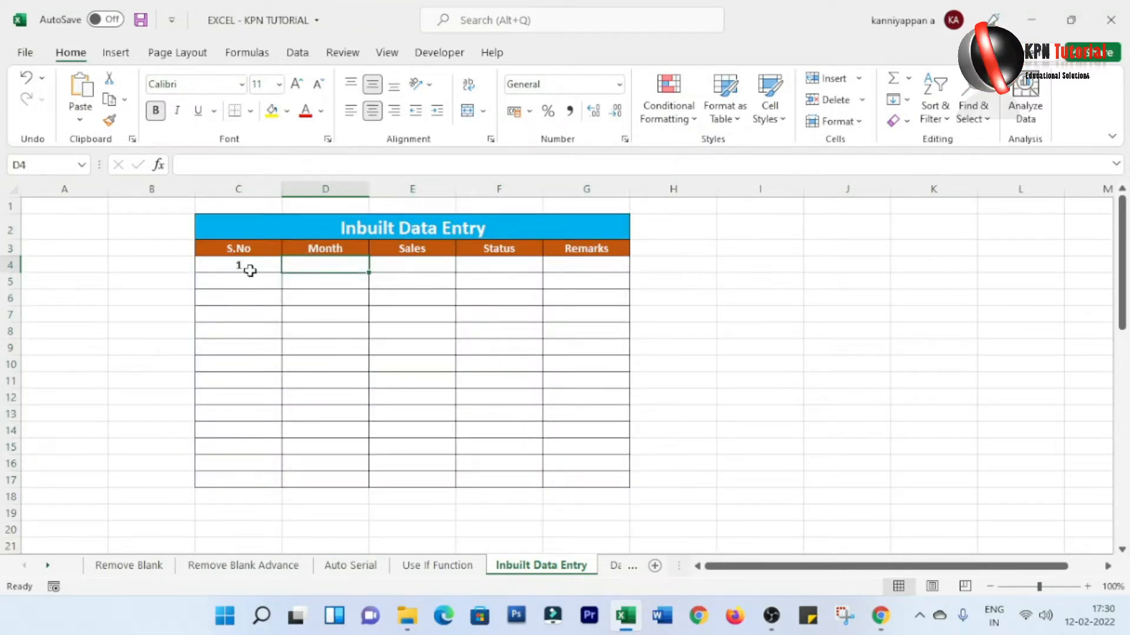
click(247, 265)
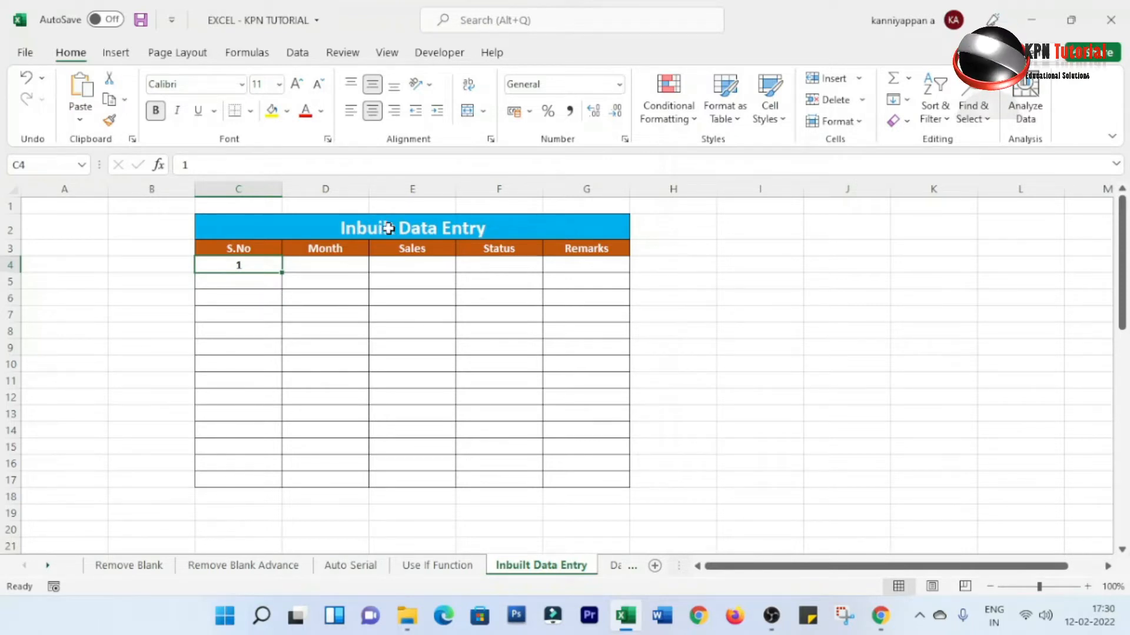
drag(381, 233, 406, 247)
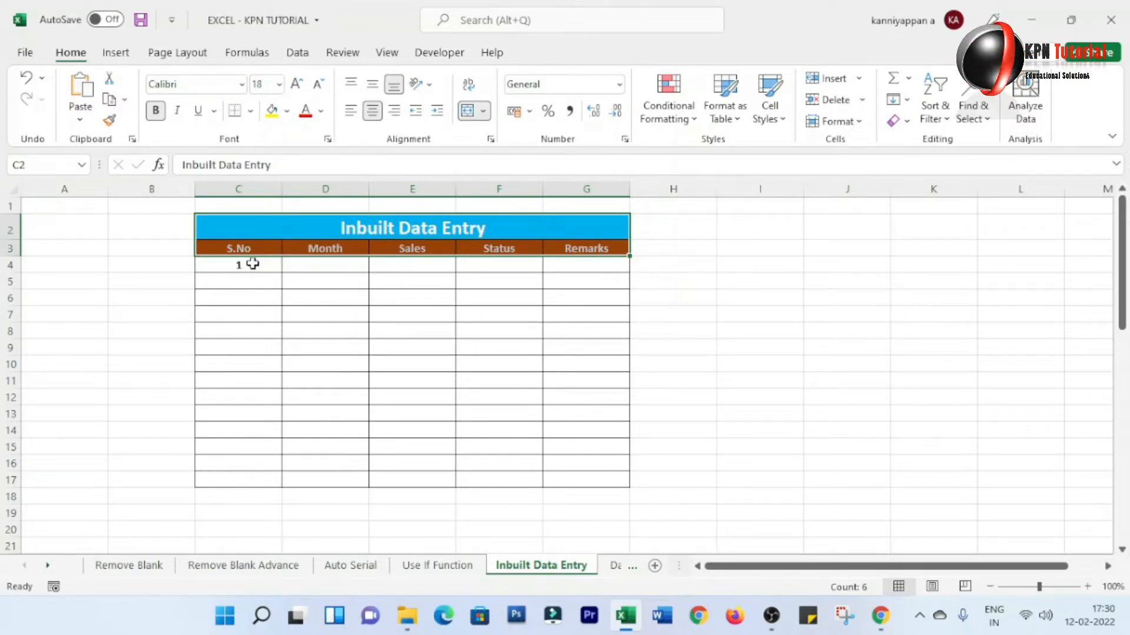
Step: Open the built-in data form for the table from cell C4 and set the first record's Month to 12-02-2022
click(252, 269)
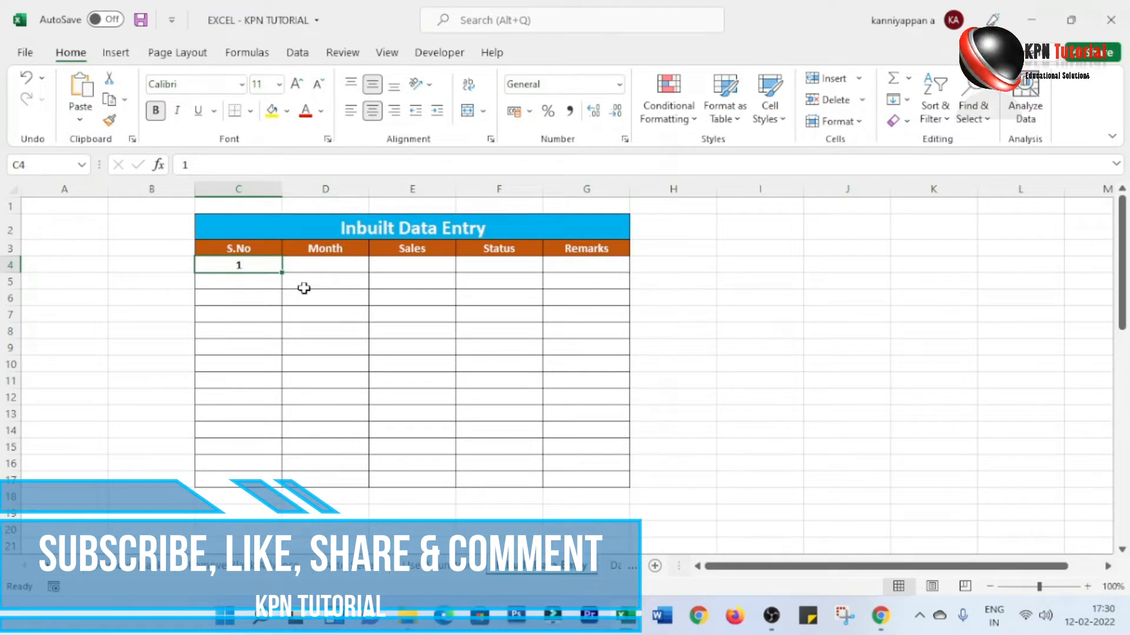
key(alt)
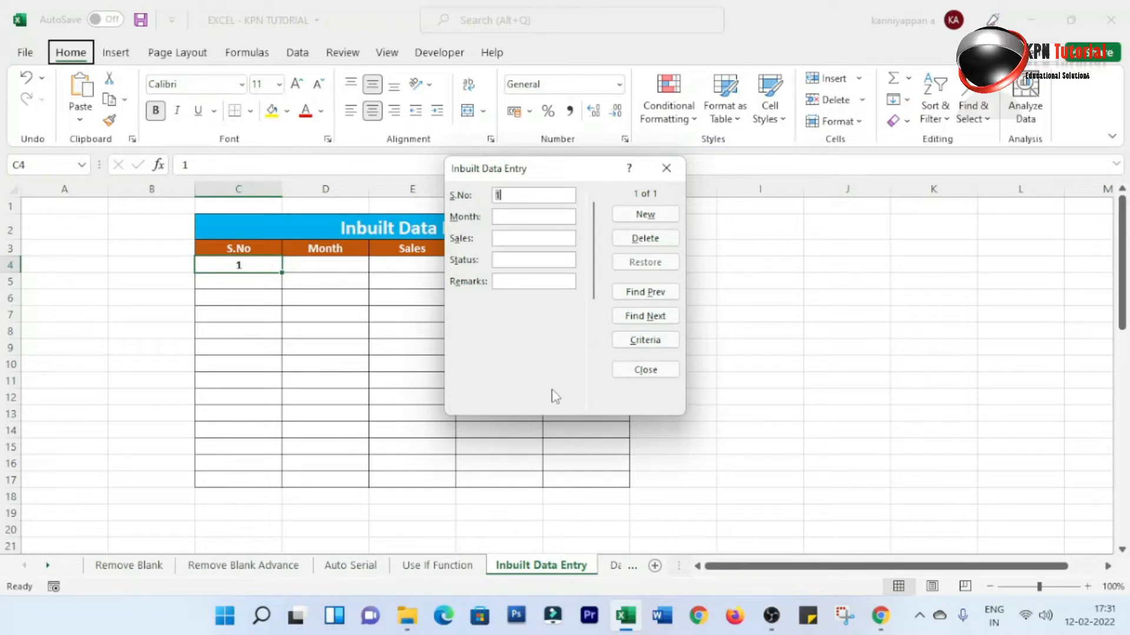
key(Tab)
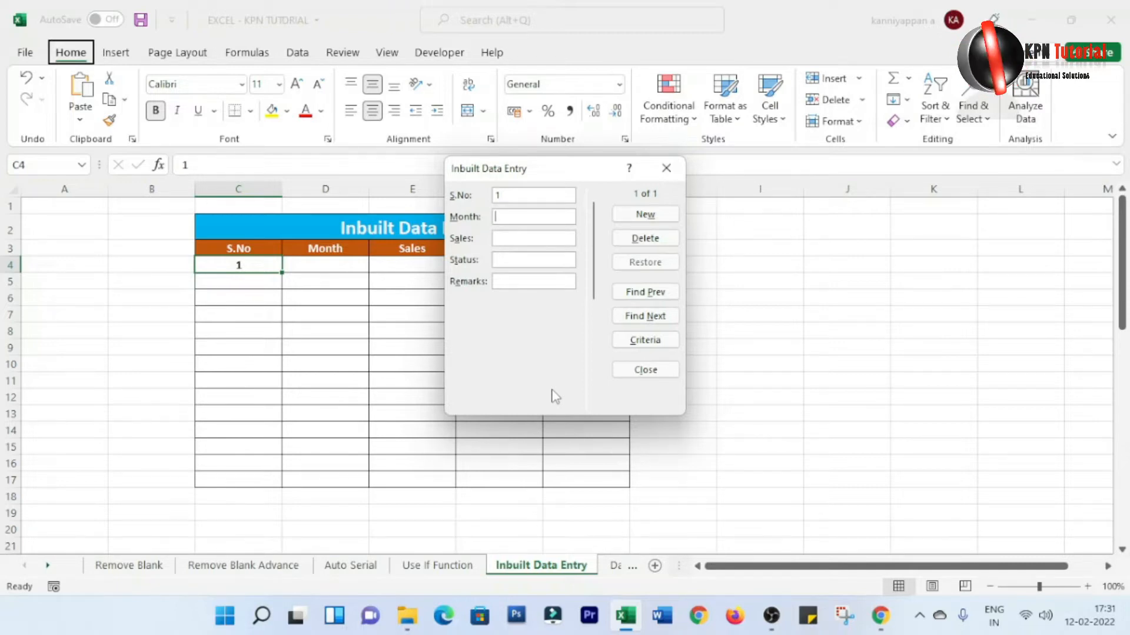
text(12)
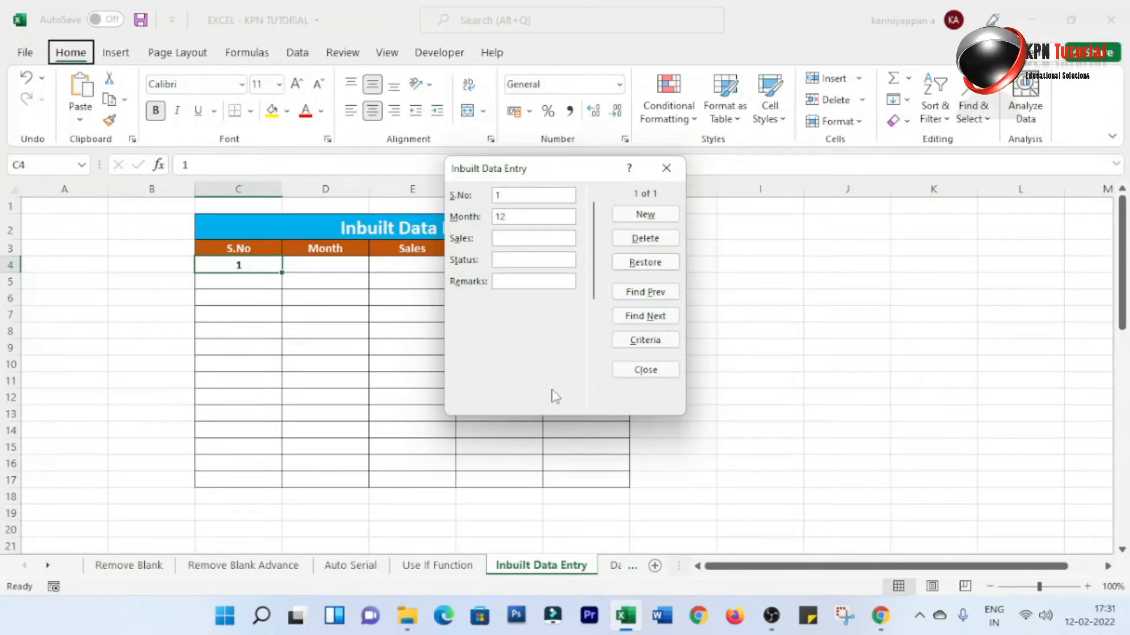
text(-0)
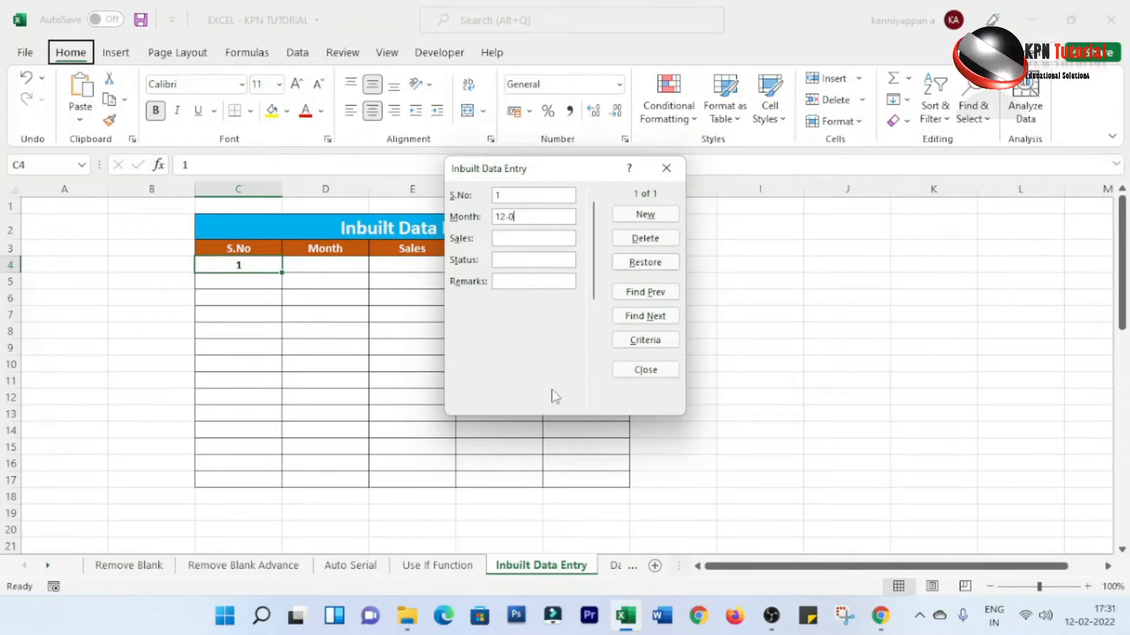
text(2-2022)
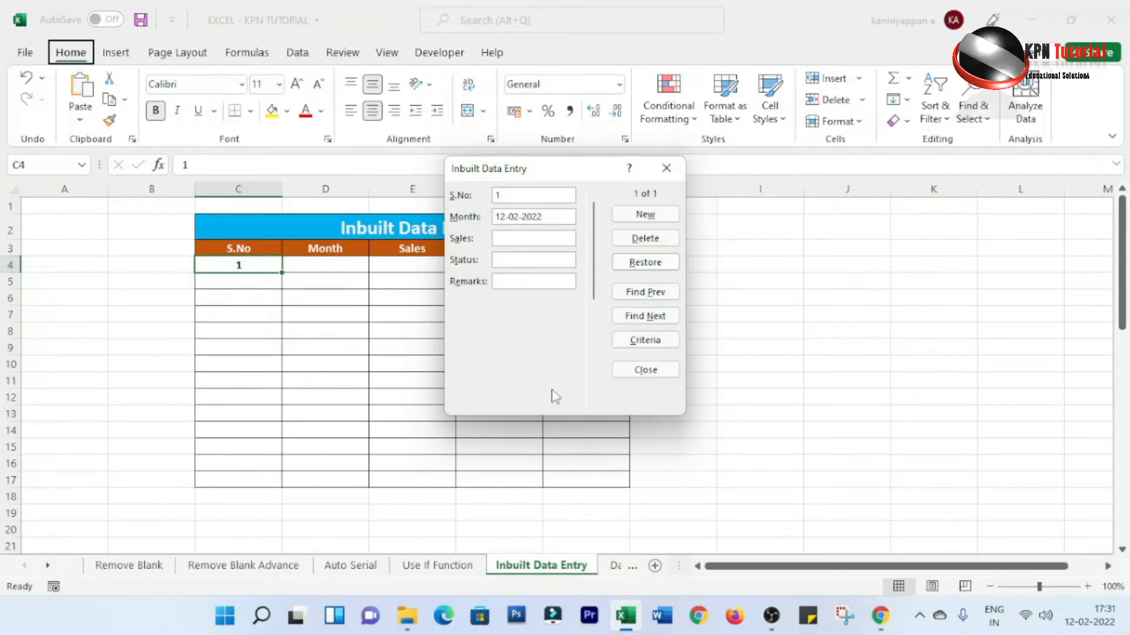
key(Tab)
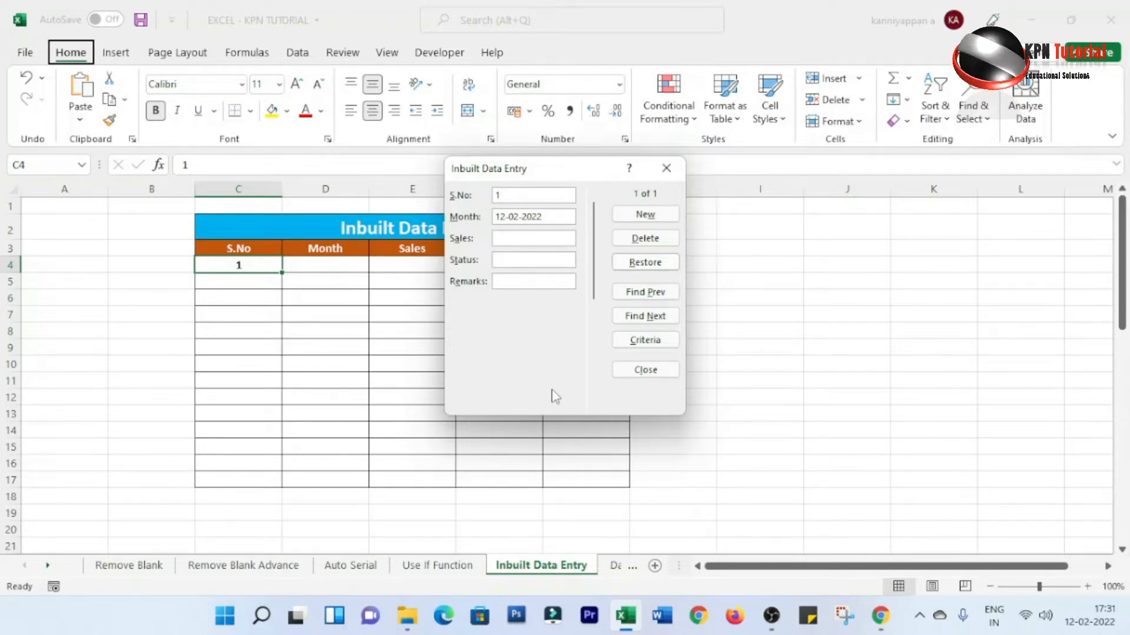
Step: Complete the first record with Sales 2000, Status "Payment Recived" and Remarks "Nil", and save it to the table
text(2000)
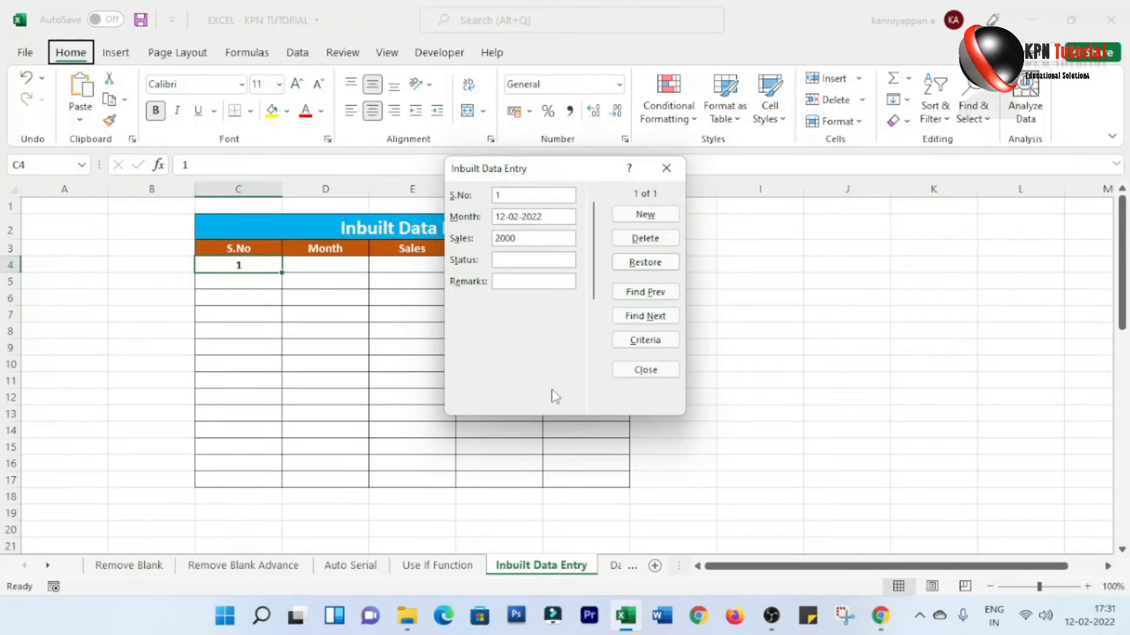
text(Payment)
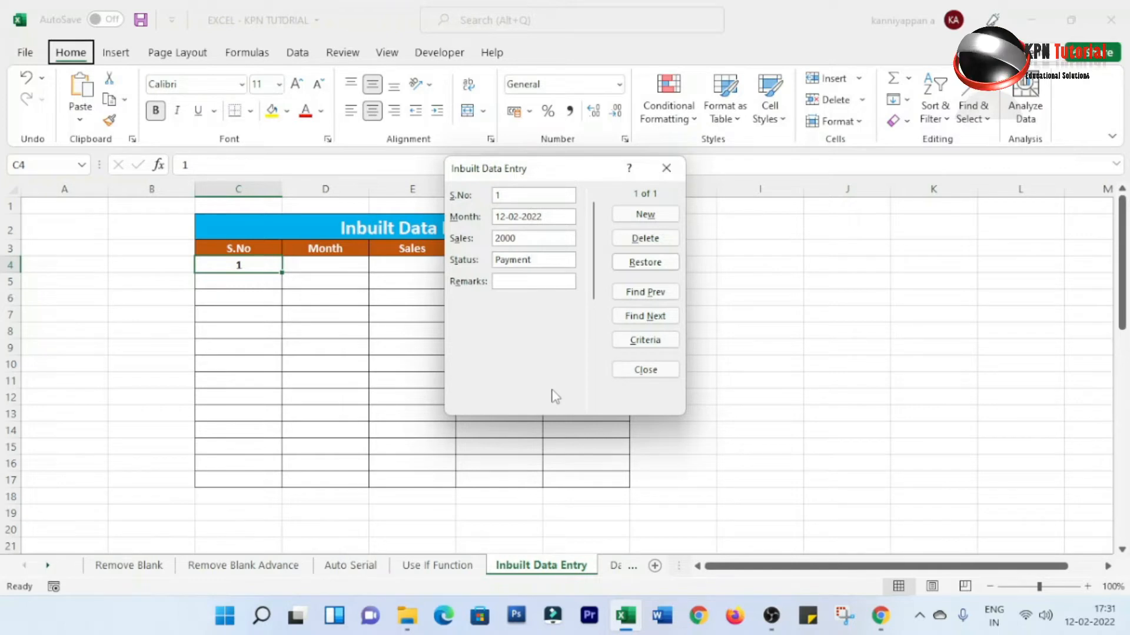
text( Recived)
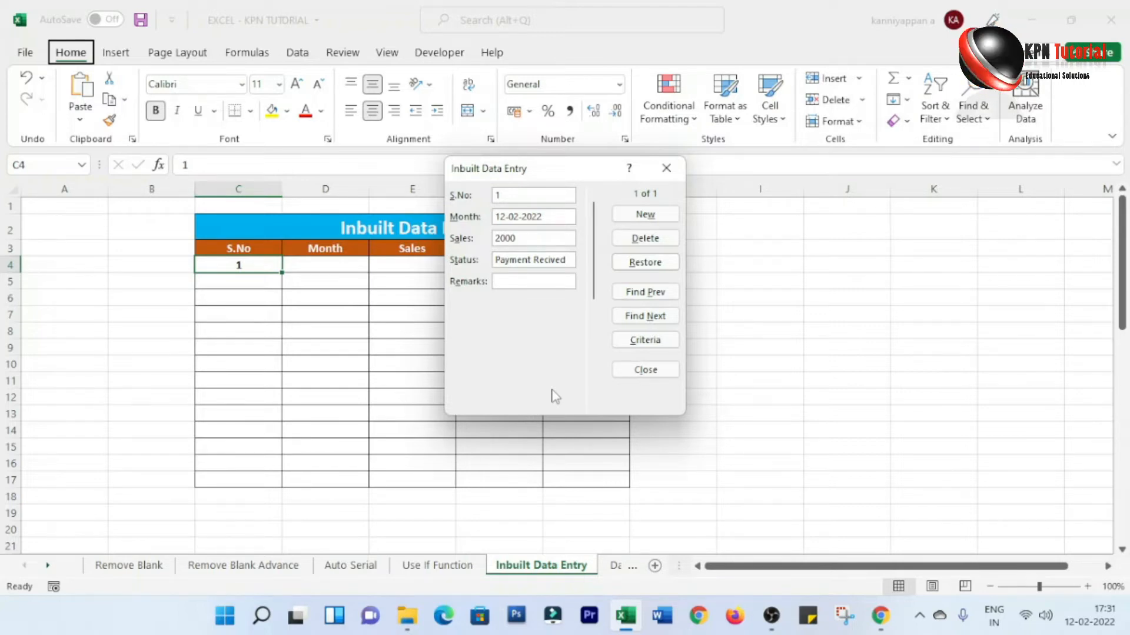
text(Nil)
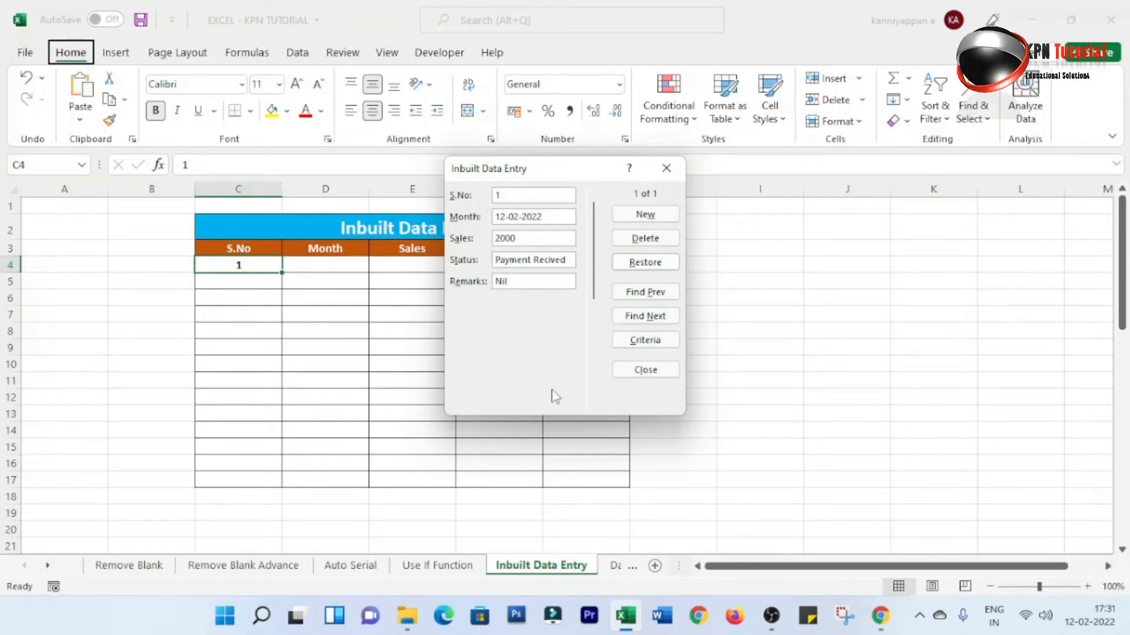
click(645, 215)
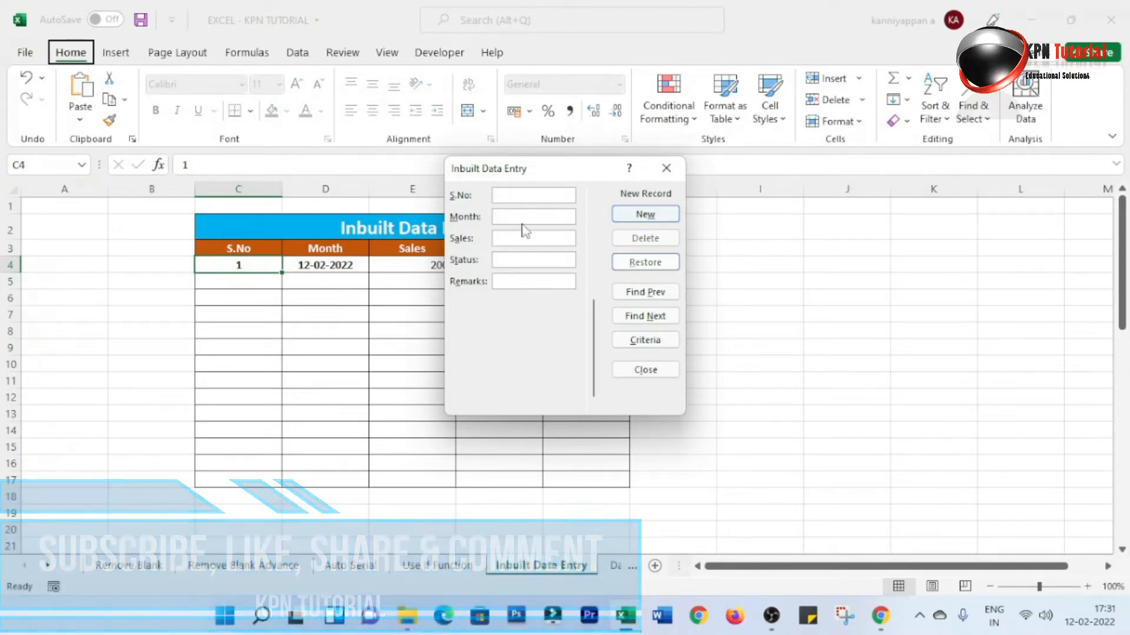
Step: Add a second record with S.No 2, Month 12-02-2022, Sales 4500, Status "Payment Received" and Remarks "Nil"
text(2)
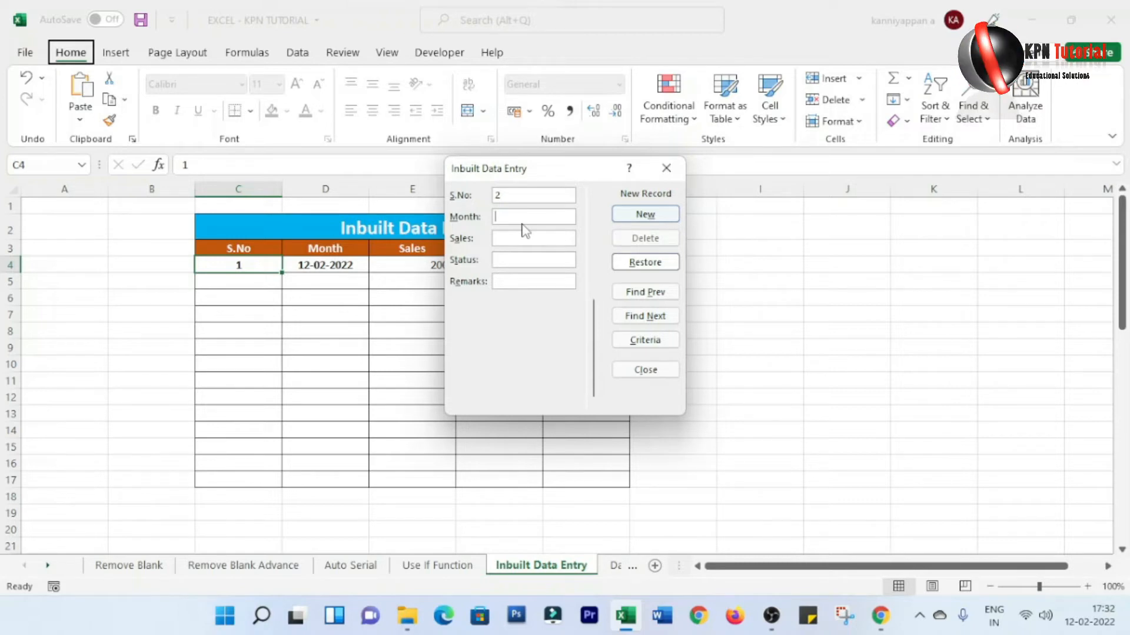
text(12)
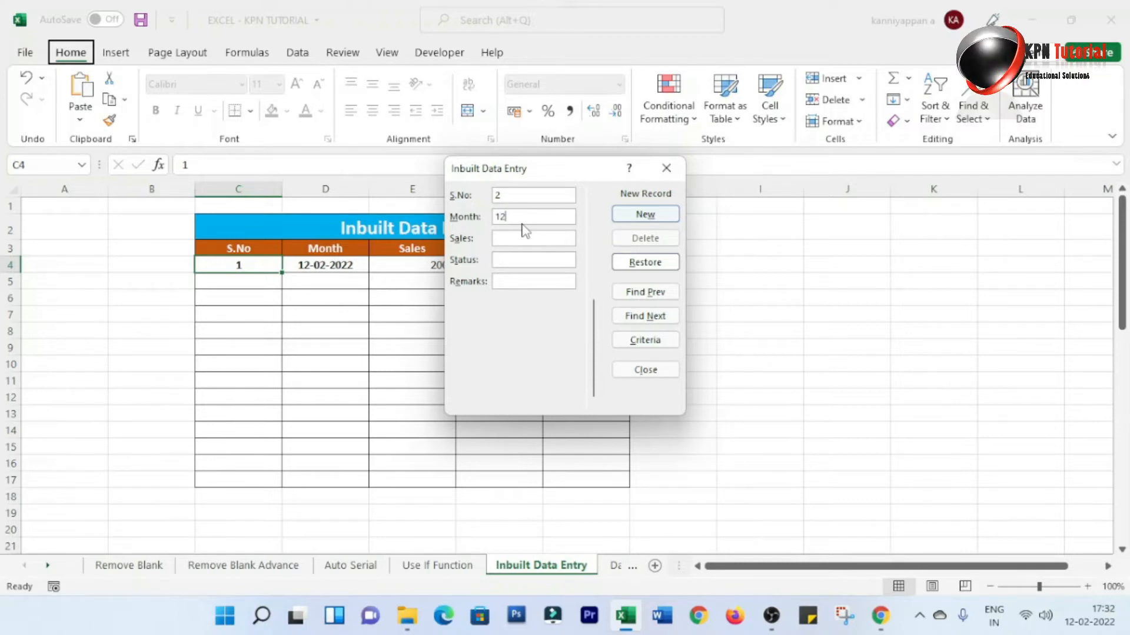
text(-02-)
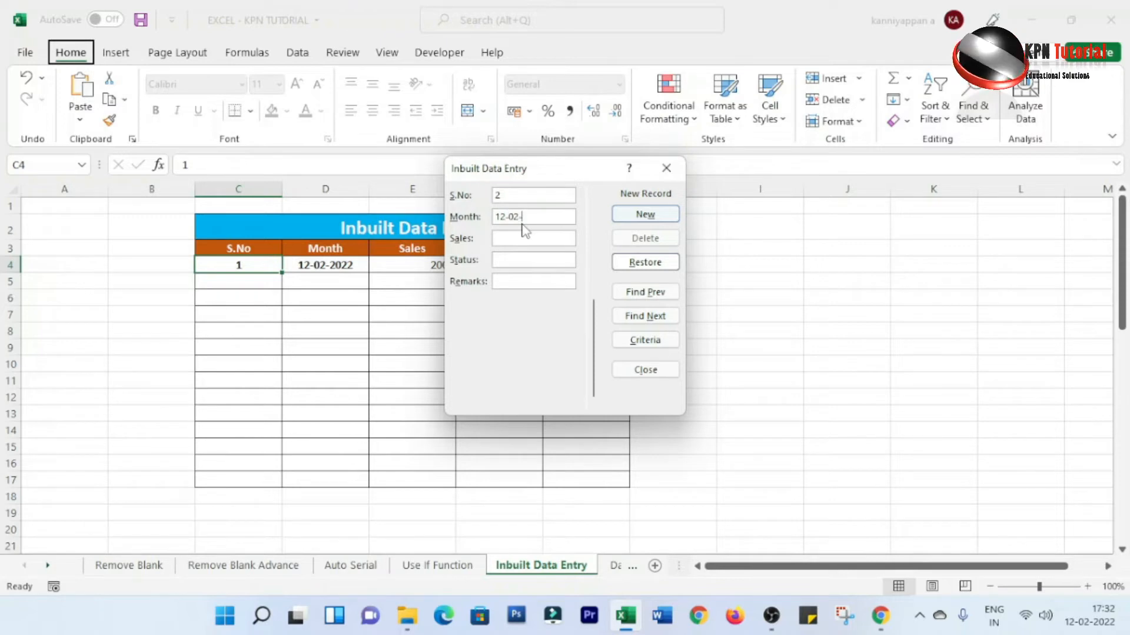
text(2022)
key(Tab)
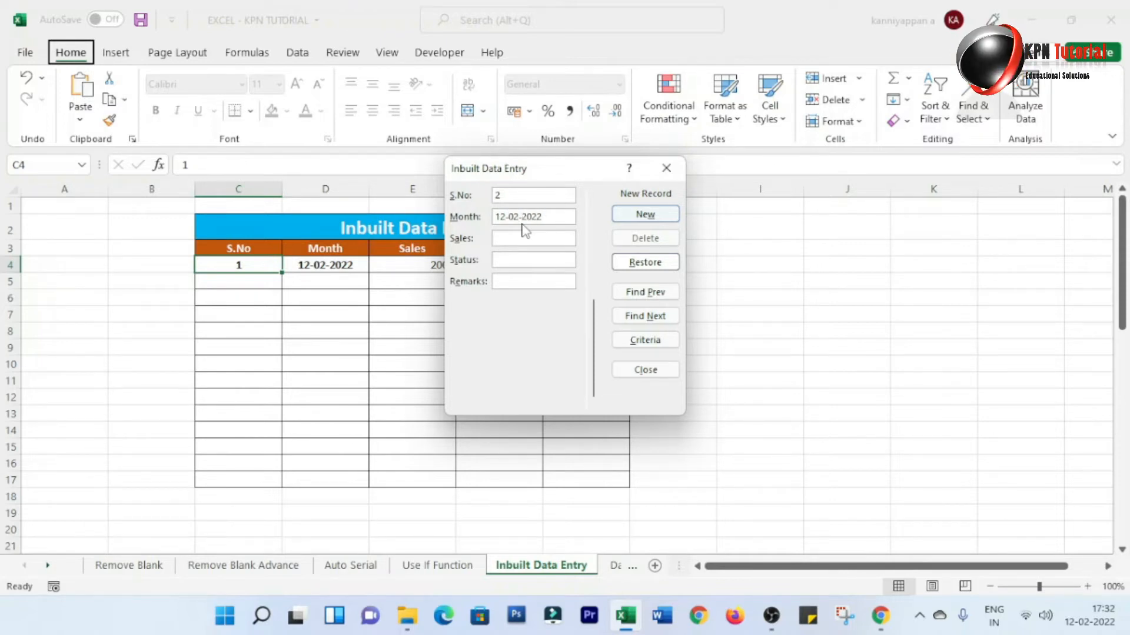
text(4500)
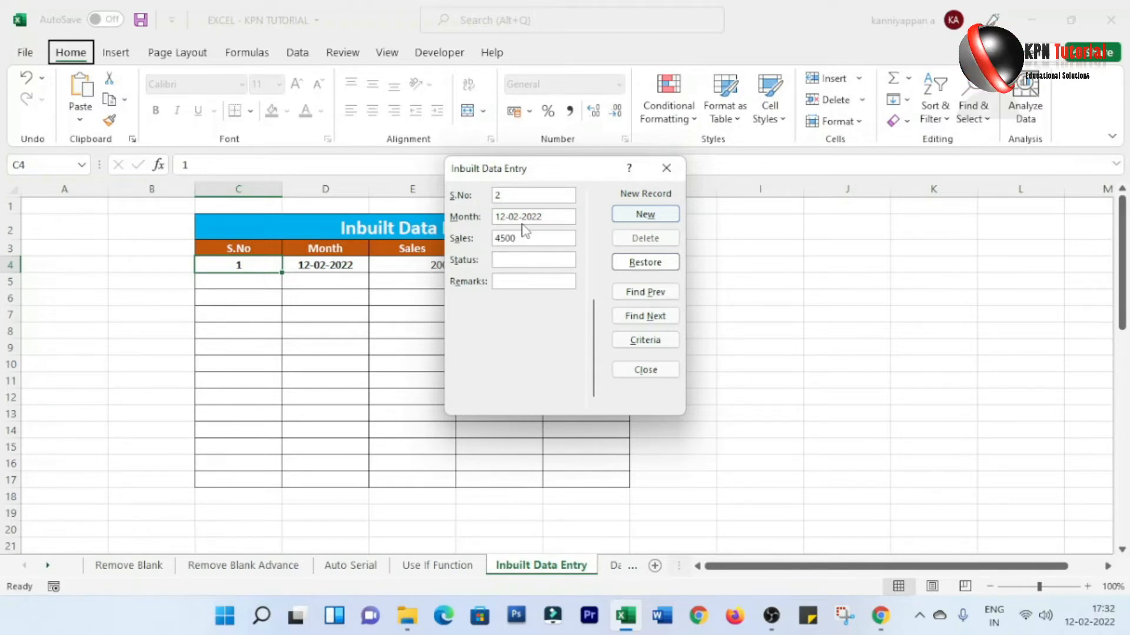
text(Pay)
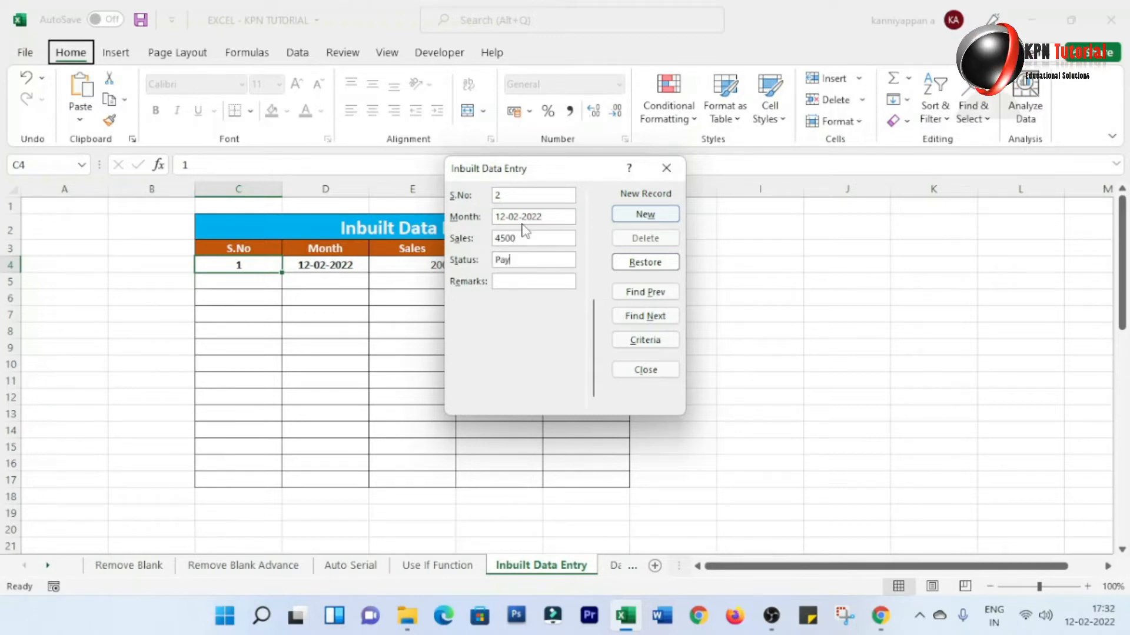
text(ment Received)
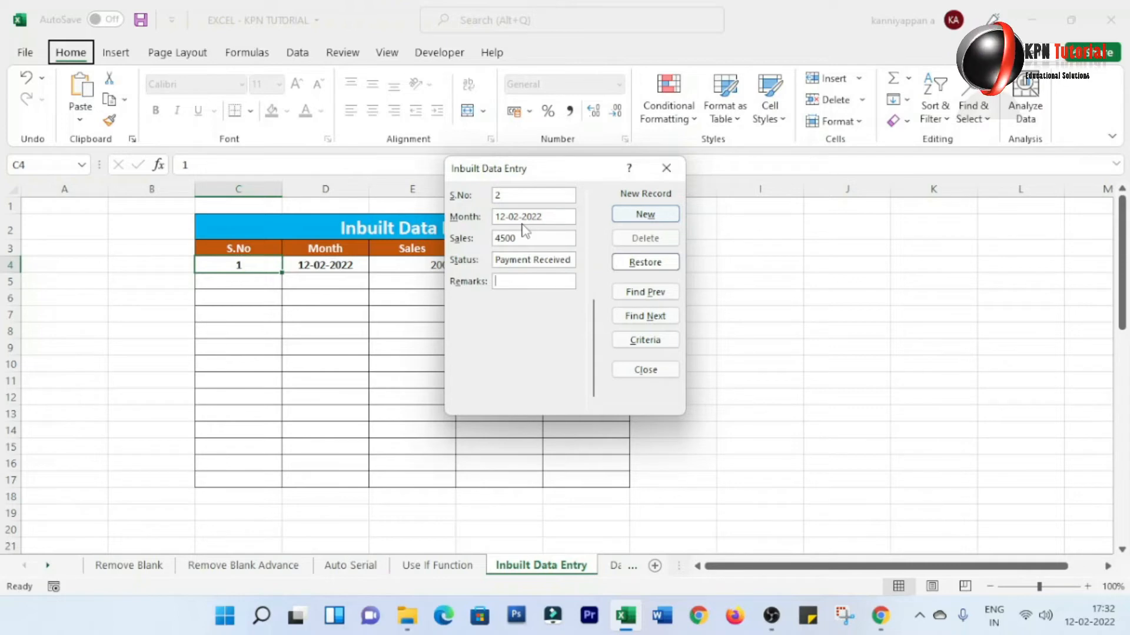
text(Nil)
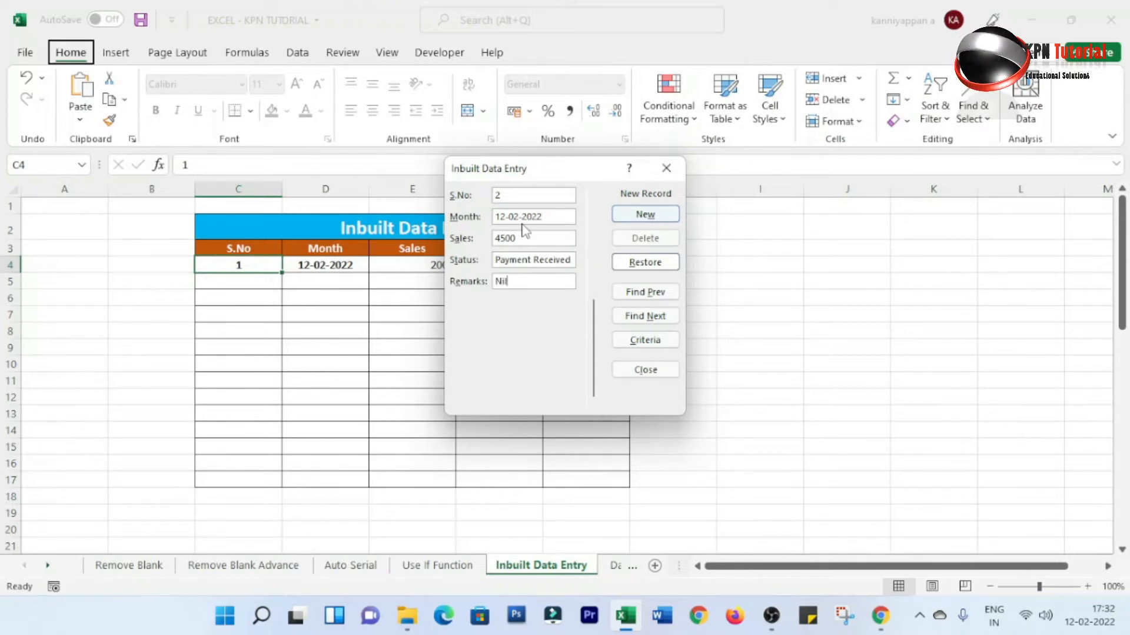
click(644, 218)
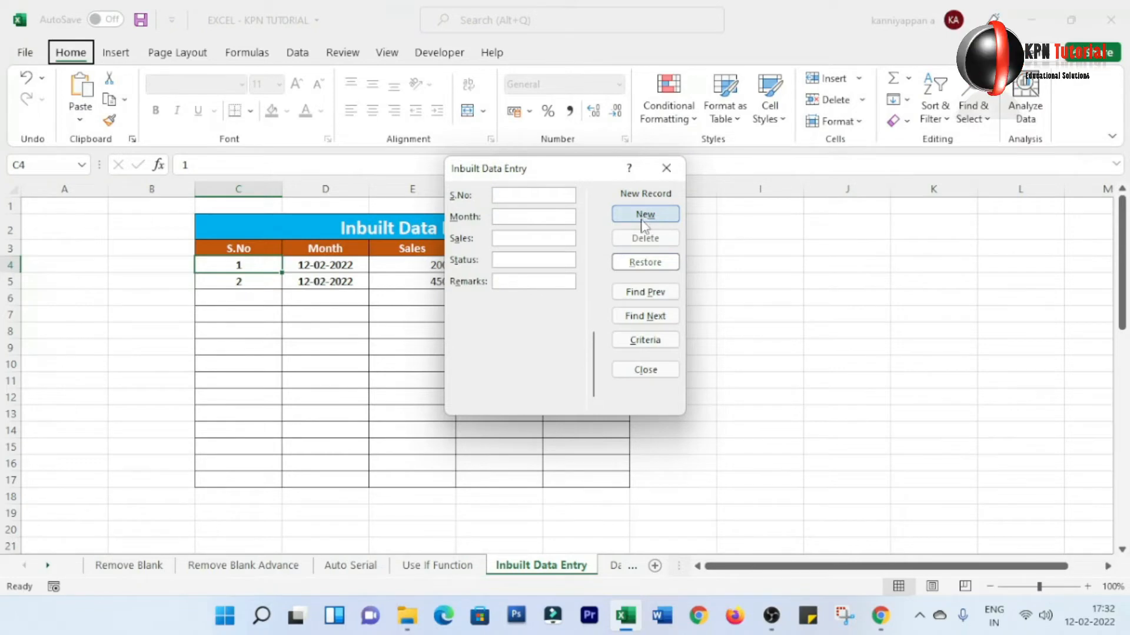
Step: Add a third record with S.No 3, Month 10-02-2022, Sales 3000, Status "Payment Received" and Remarks "Nil"
text(3)
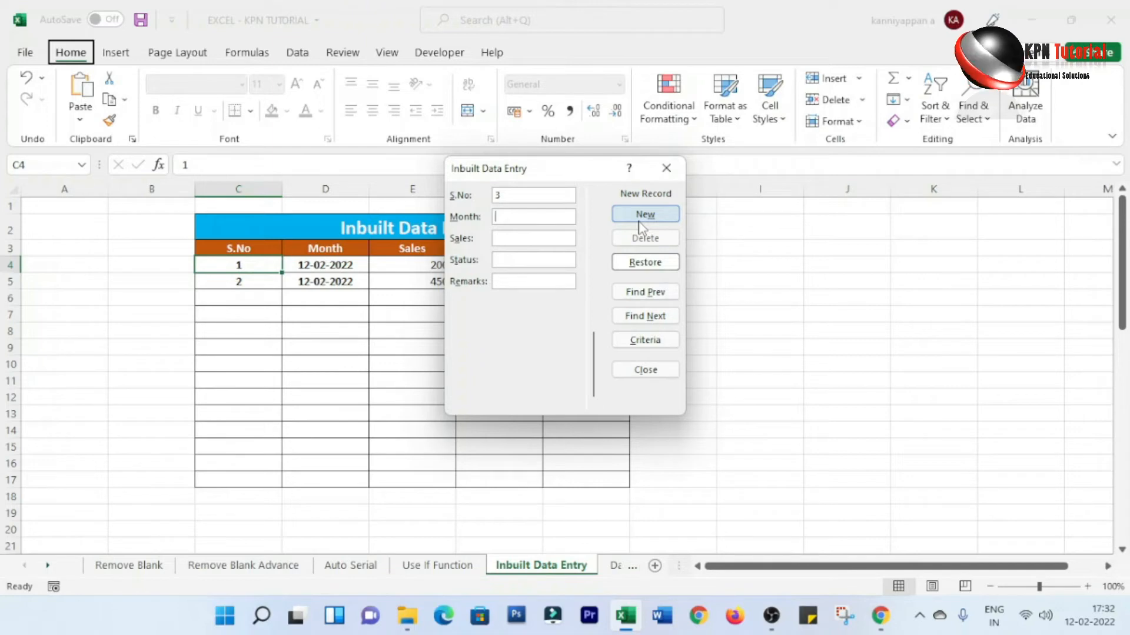
text(10)
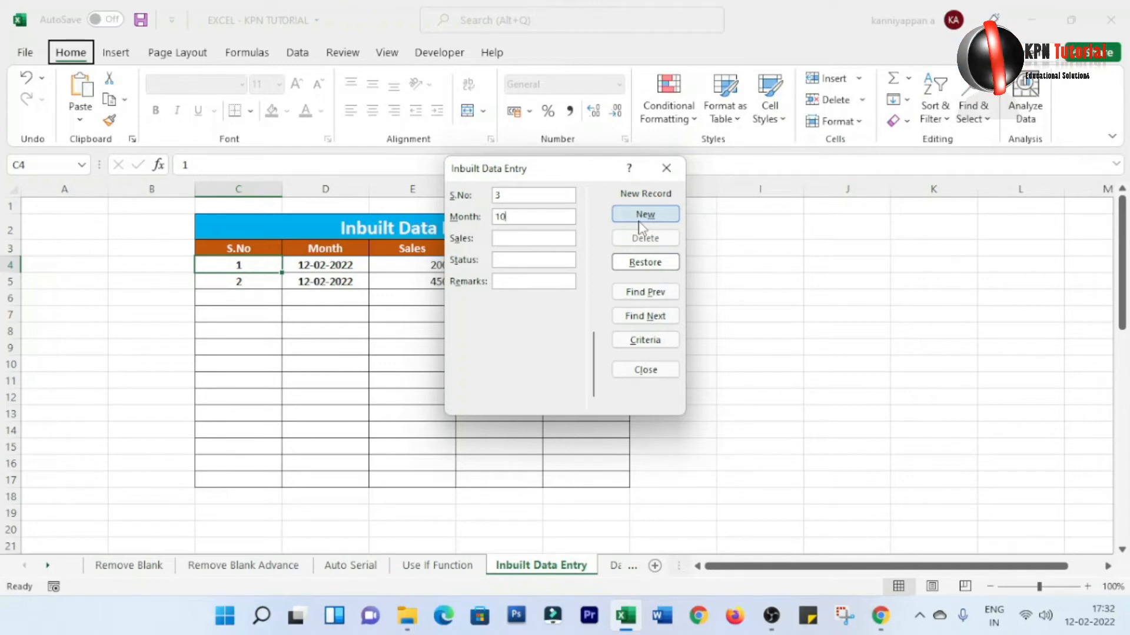
text(-02-)
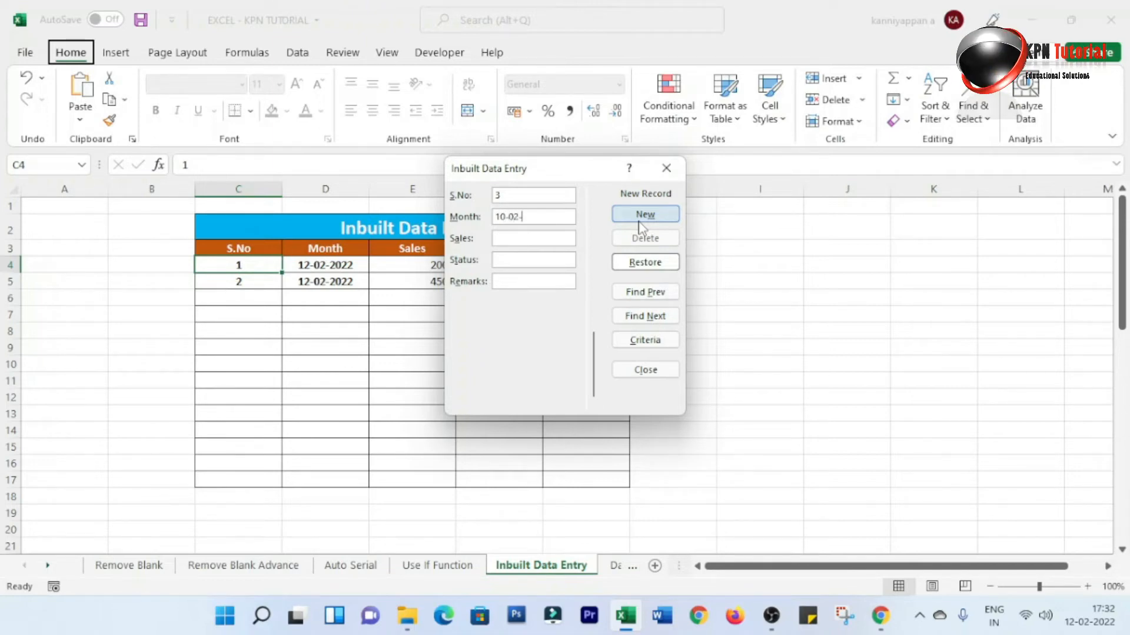
text(2022)
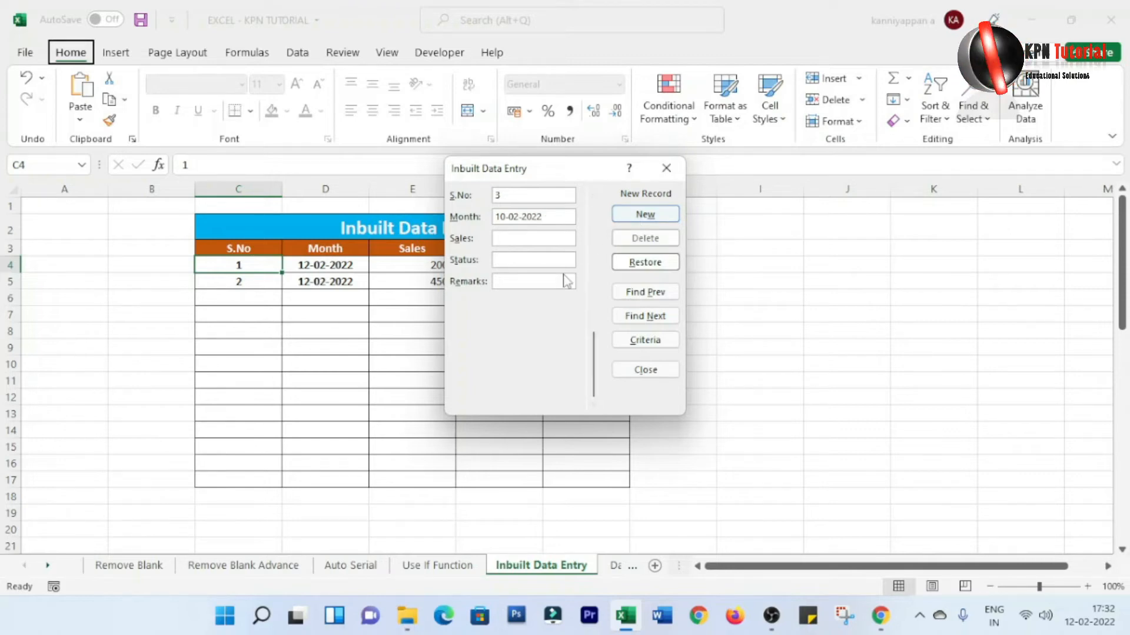
text(3000)
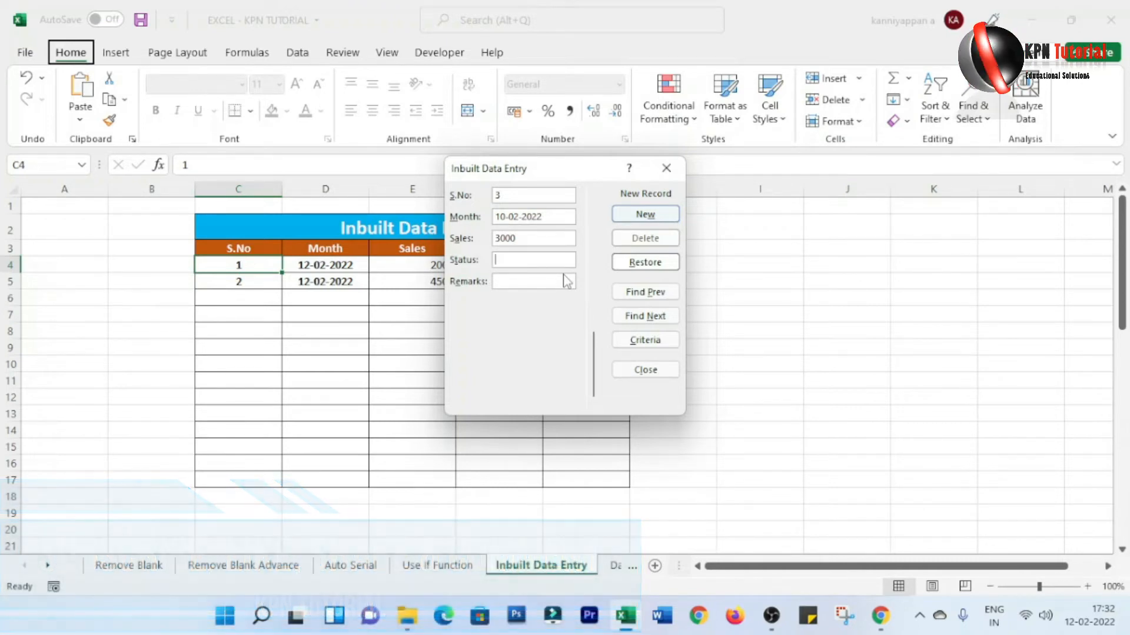
text(P)
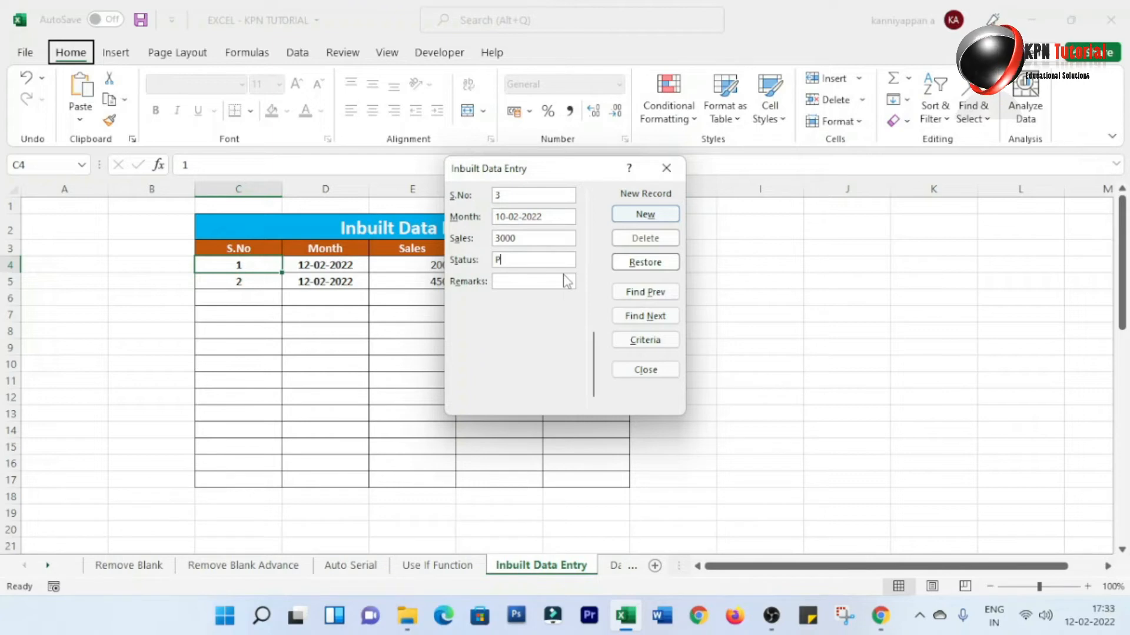
text(ayment )
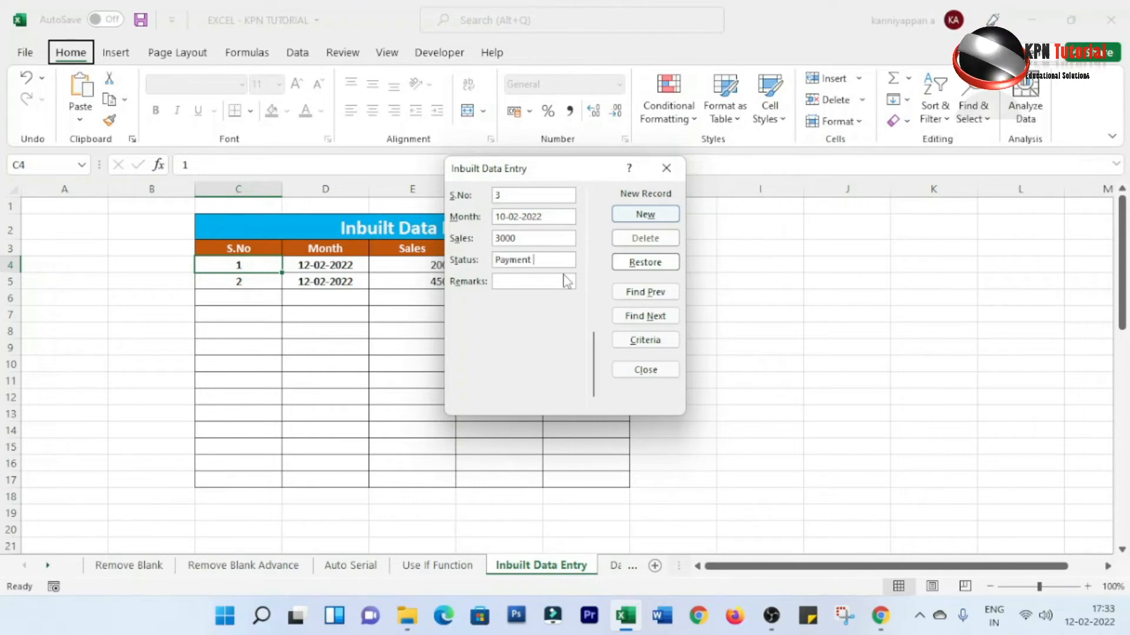
text(Received)
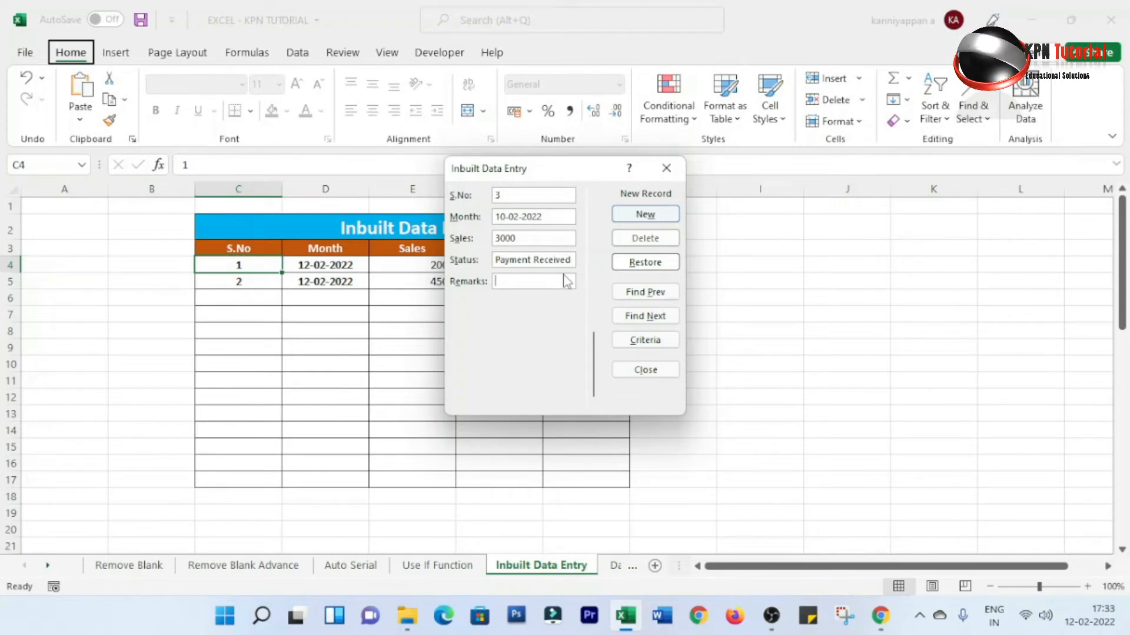
text(Nil)
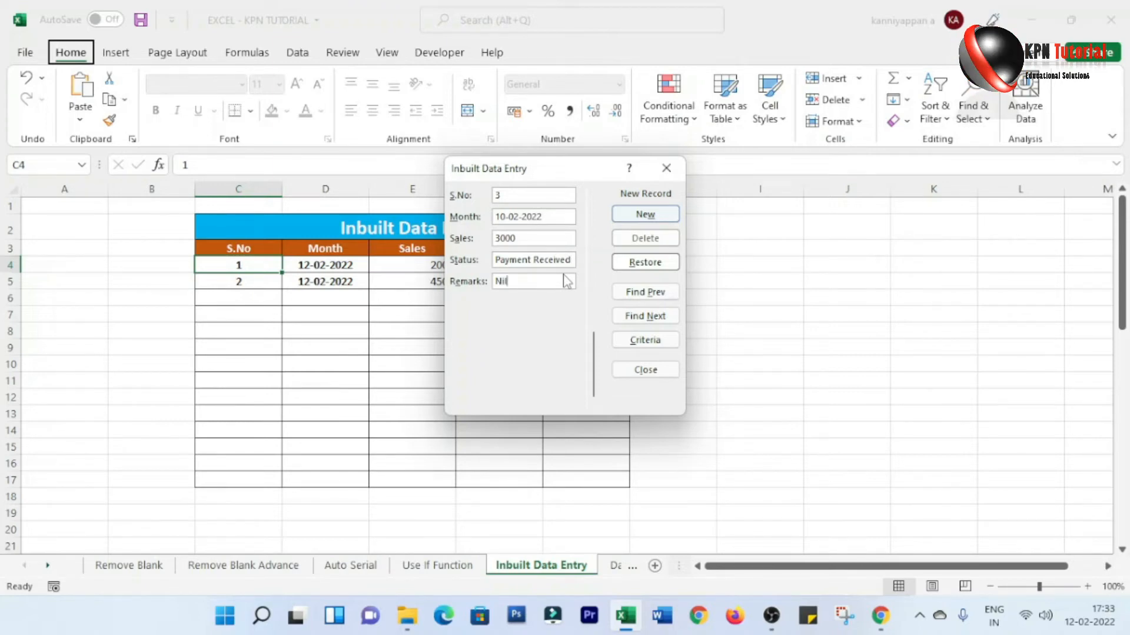
key(Tab)
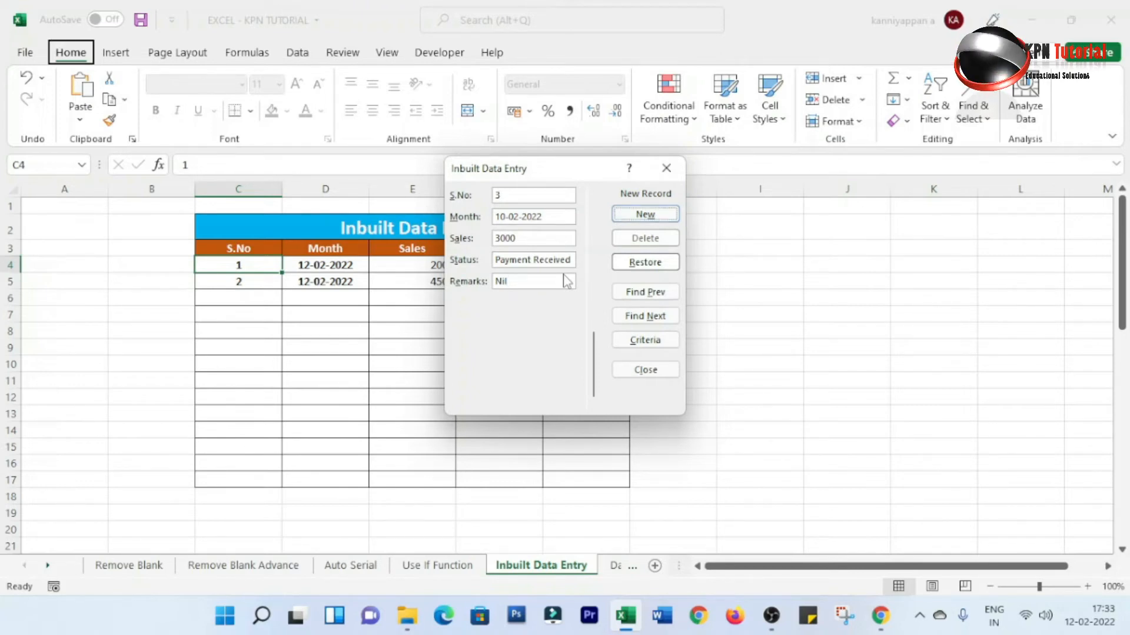
key(Return)
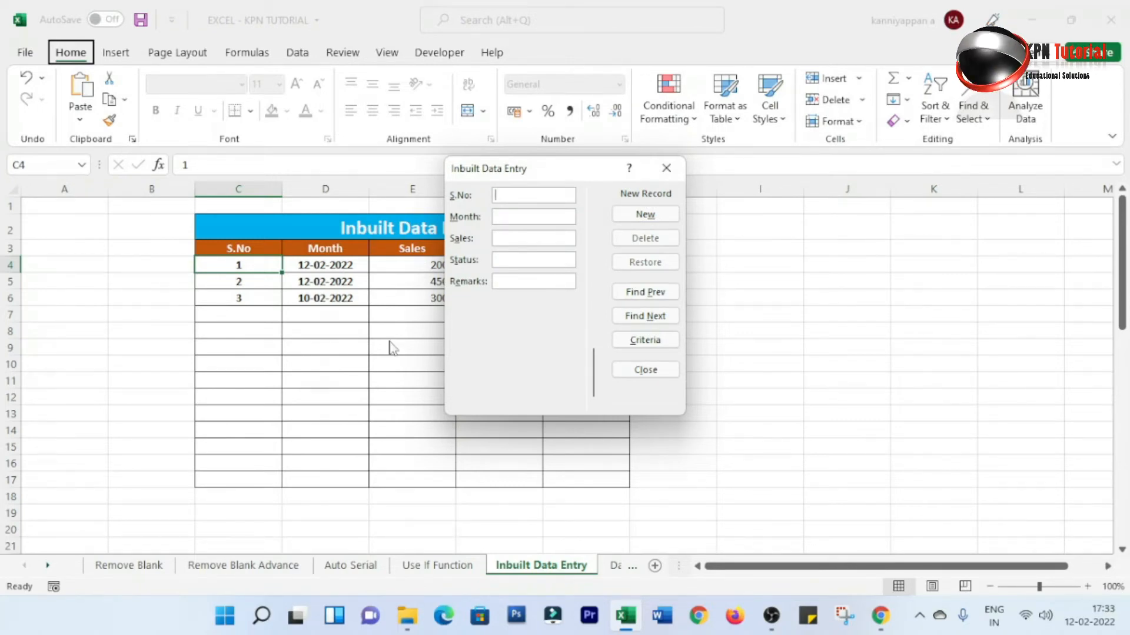
Step: Add a fourth record with S.No 4, Month 08-02-2022, Sales 5200, Status "Pending" and Remarks "2% Extra"
text(4)
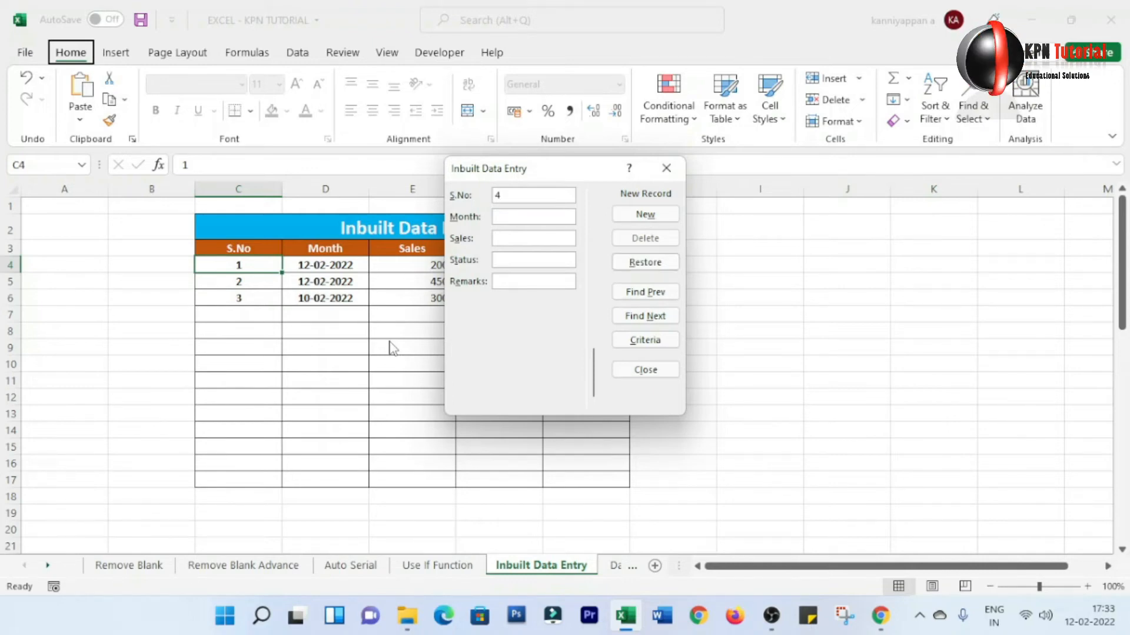
text(08-02)
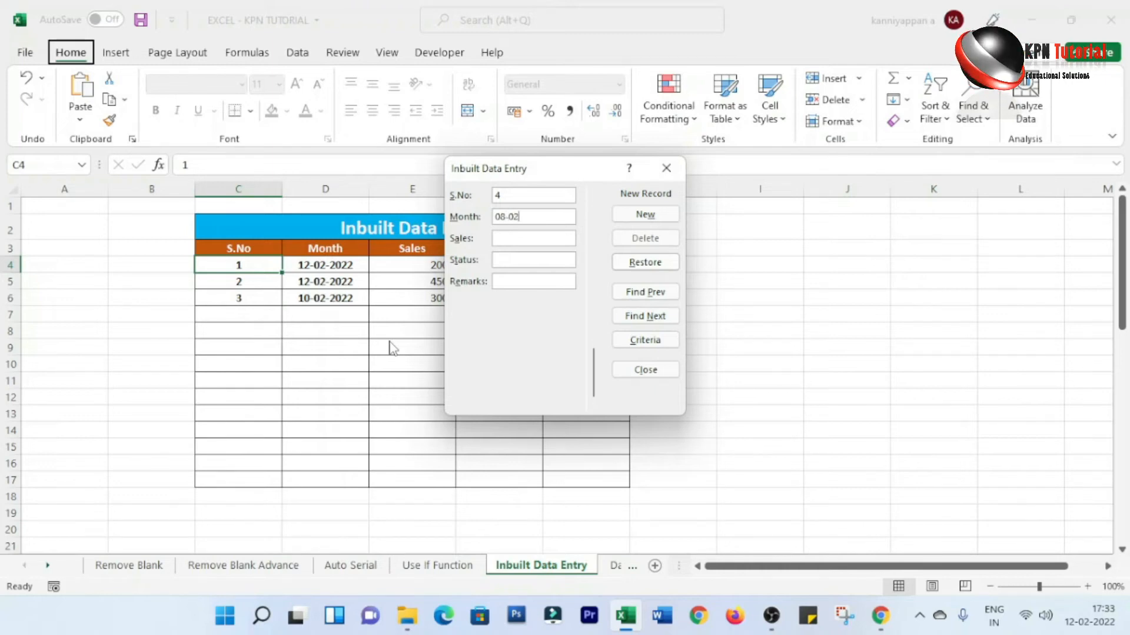
text(-2022)
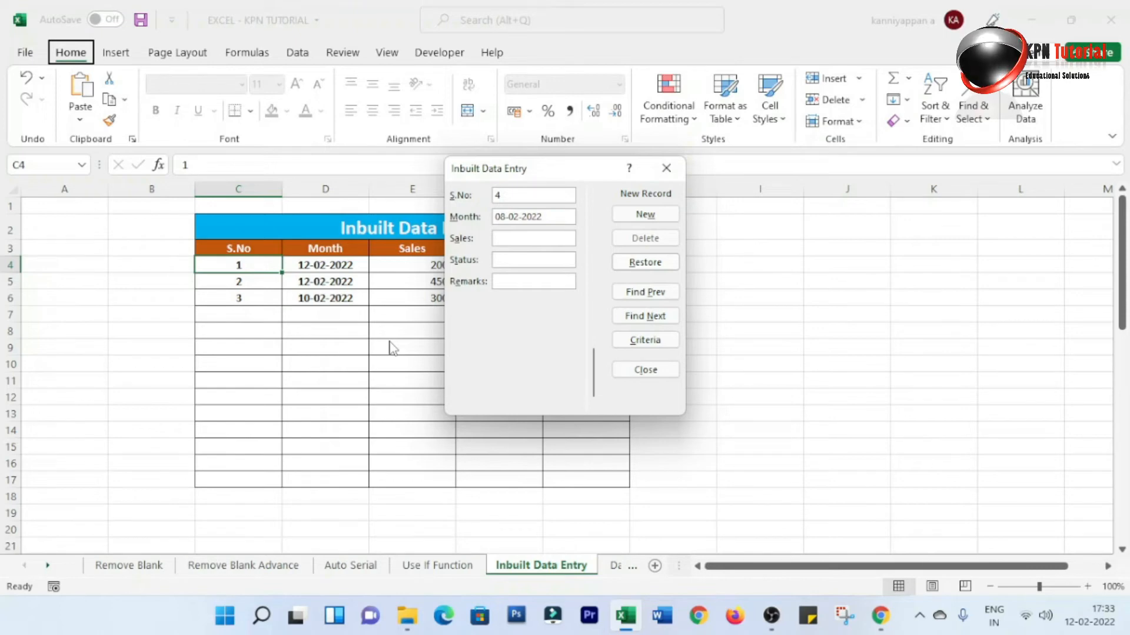
text(5200)
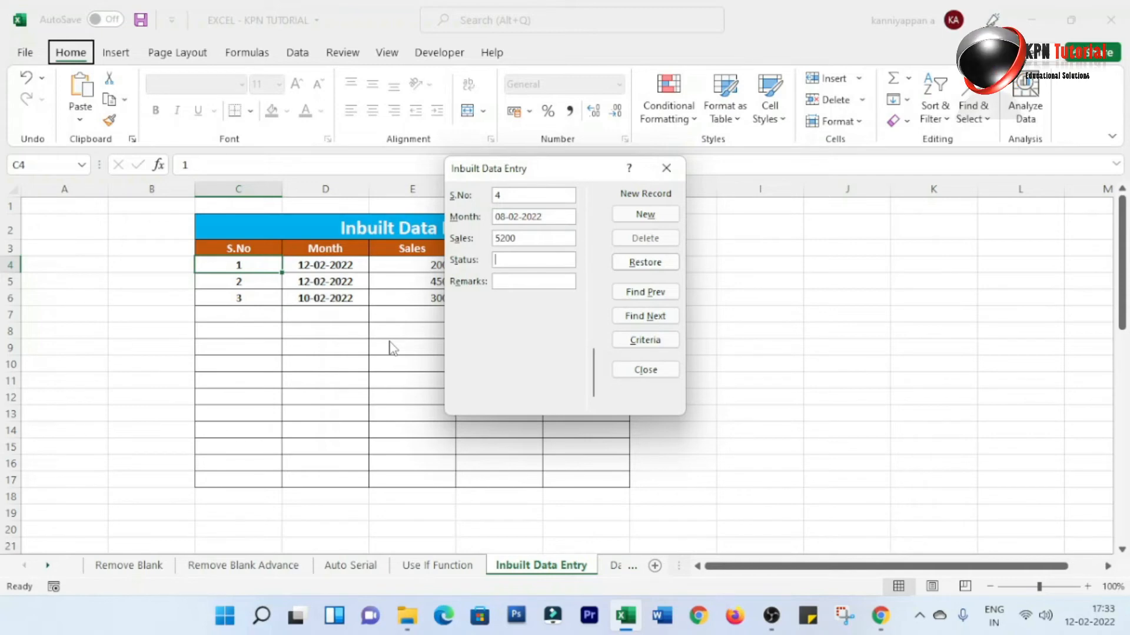
text(P)
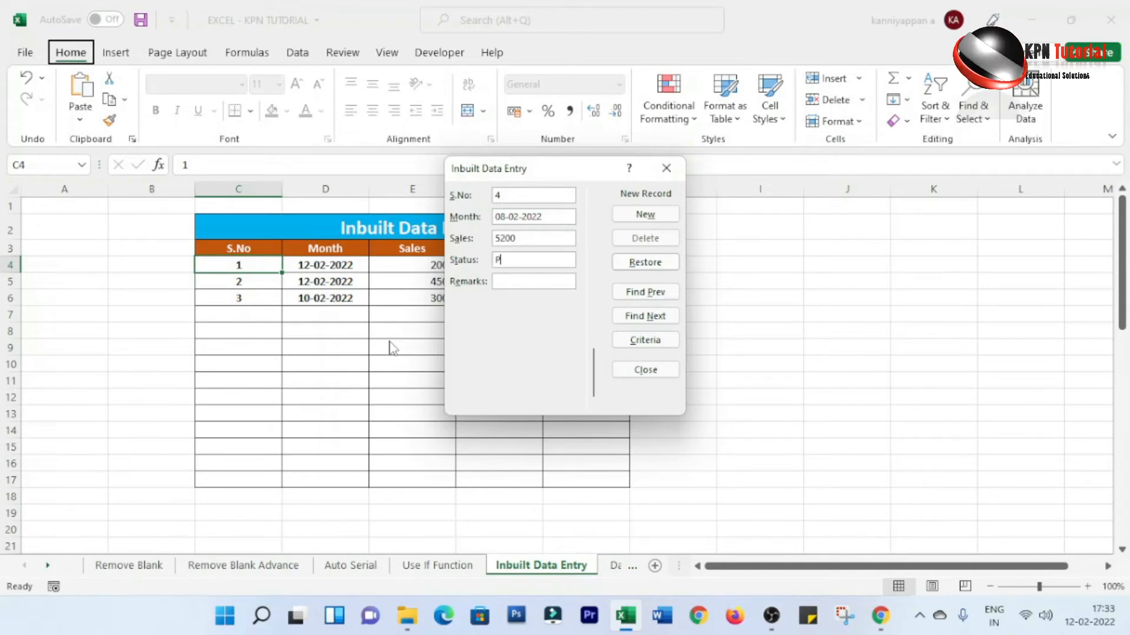
text(ending)
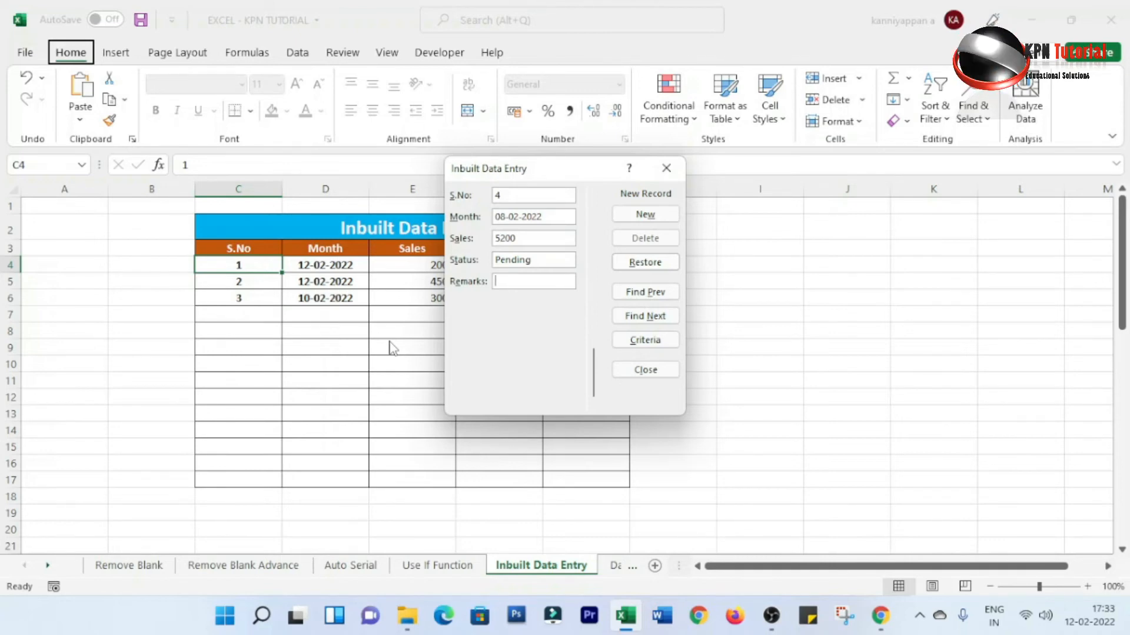
text(2)
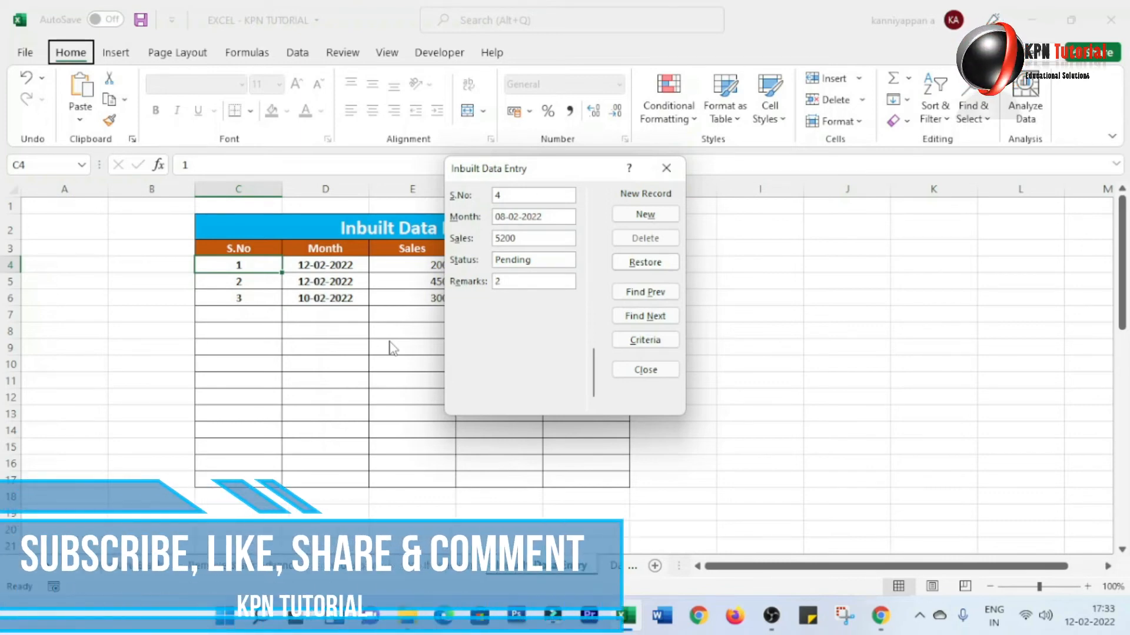
text(% Ex)
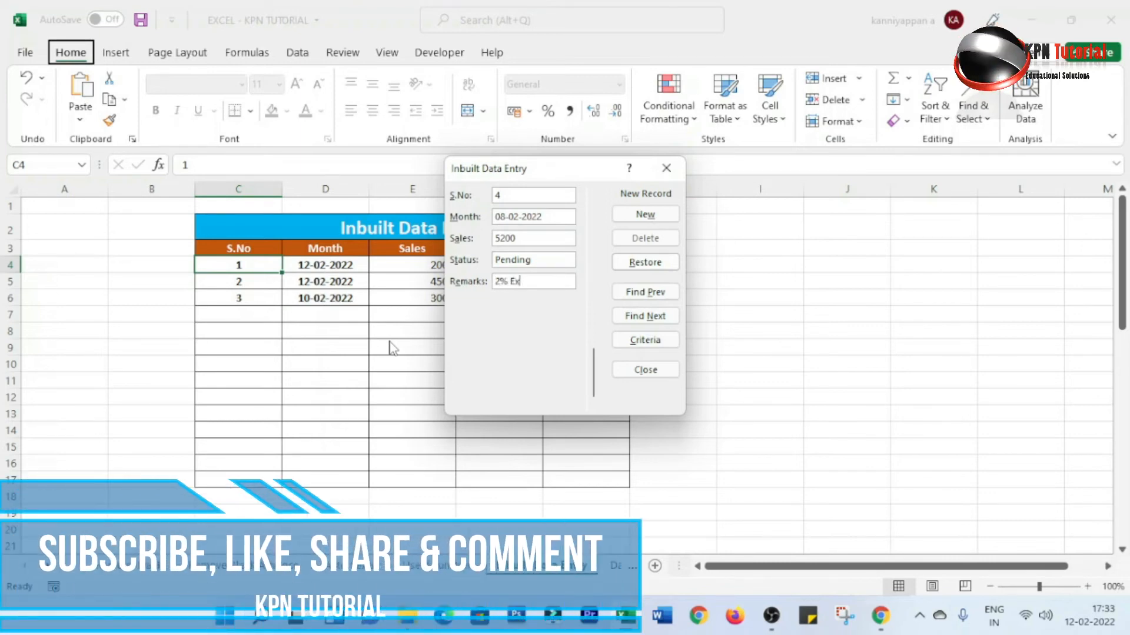
text(tra)
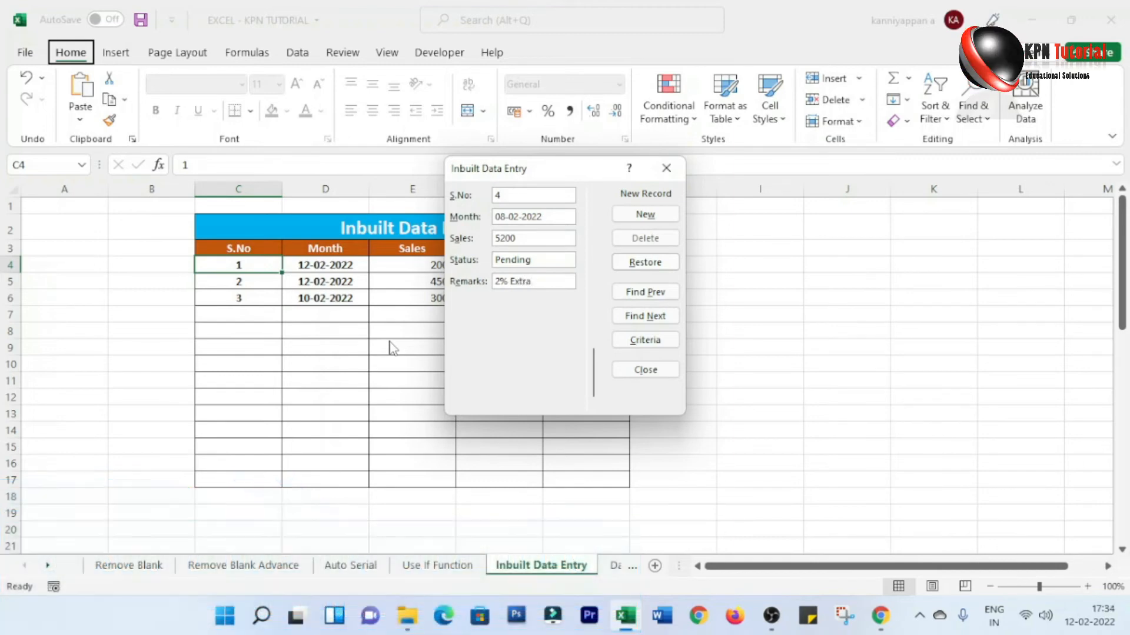
key(Tab)
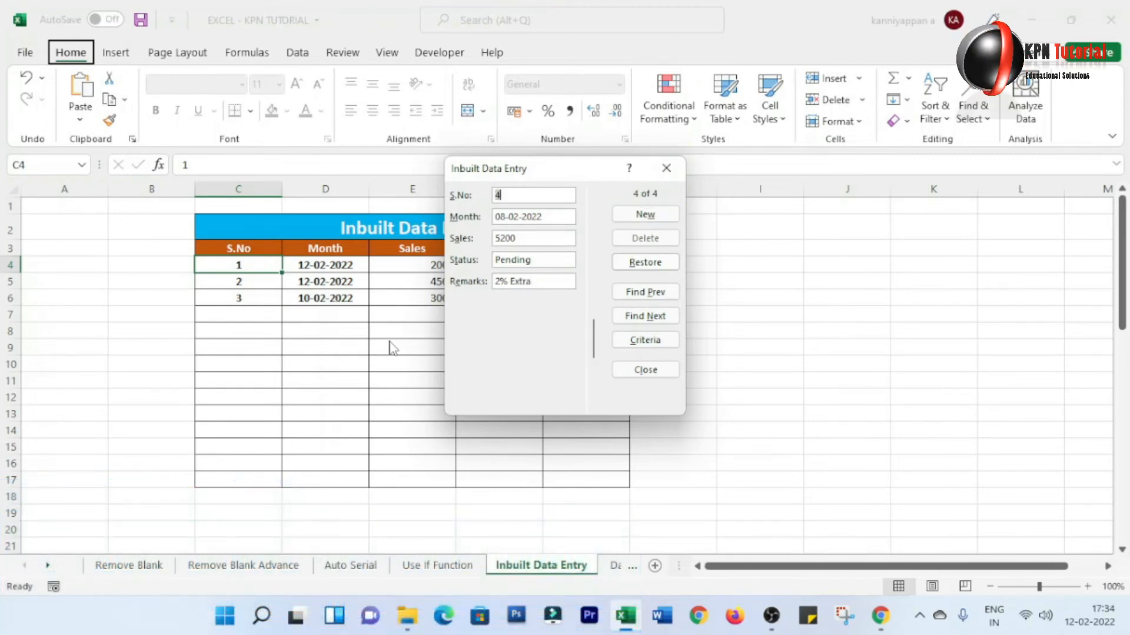
key(Return)
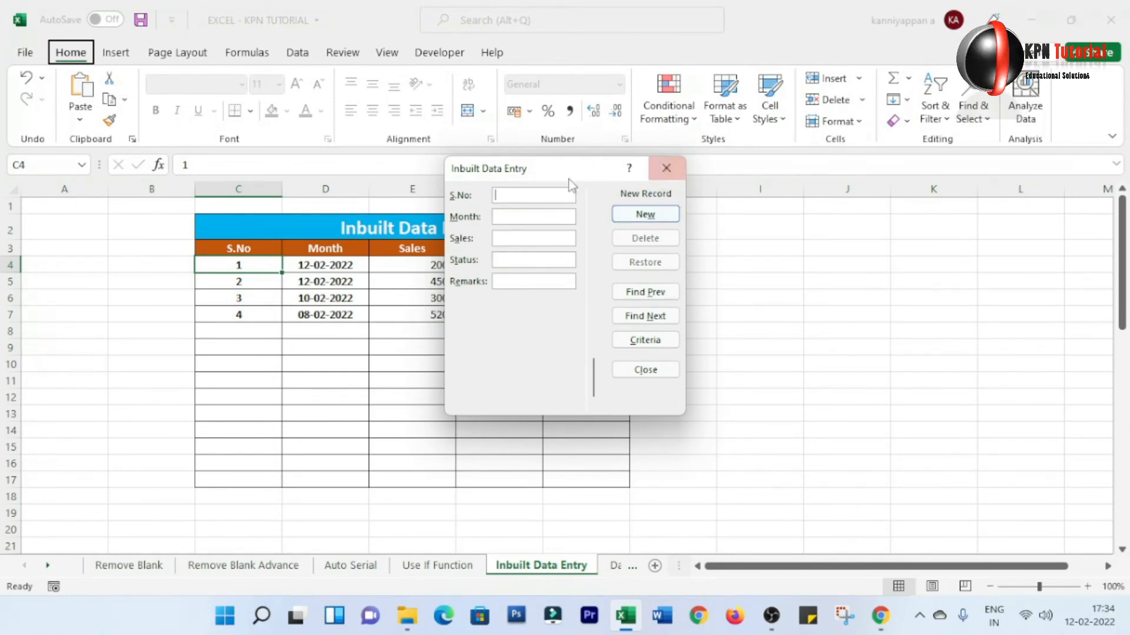
Step: Move the data form clear of the table, check its record navigation and criteria view, and close the form
drag(580, 175, 866, 218)
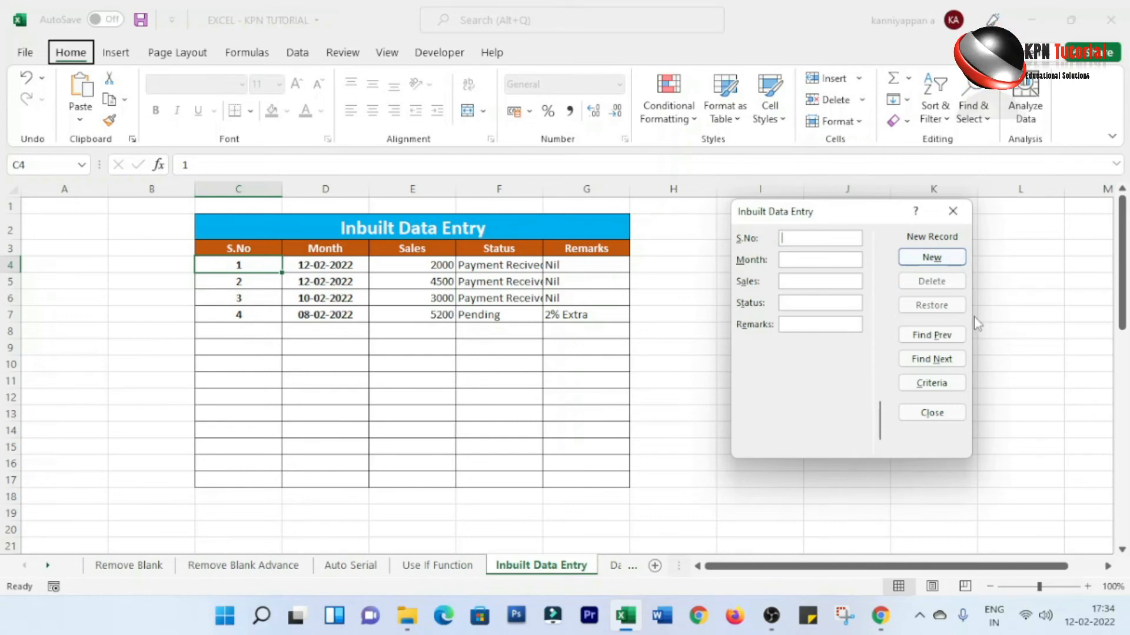
click(924, 341)
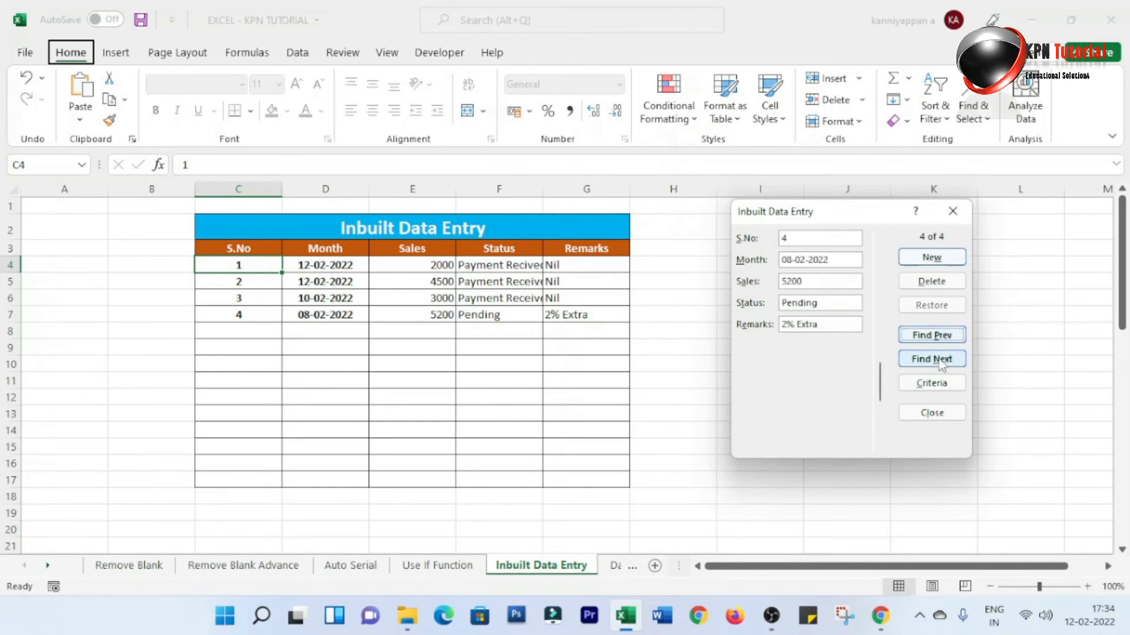
click(939, 365)
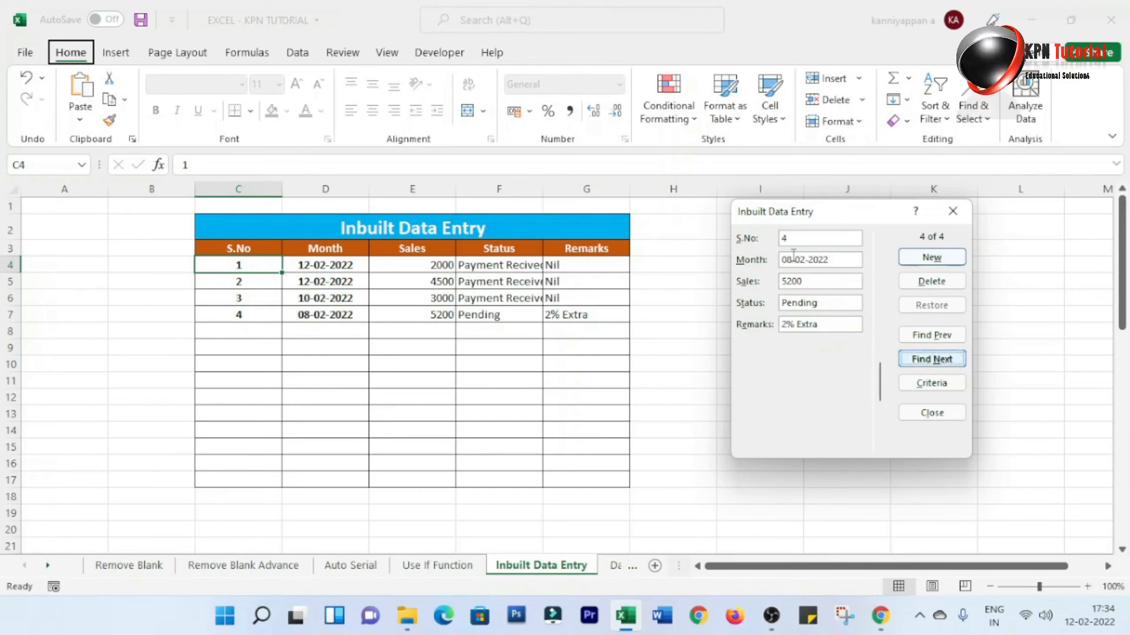
click(808, 240)
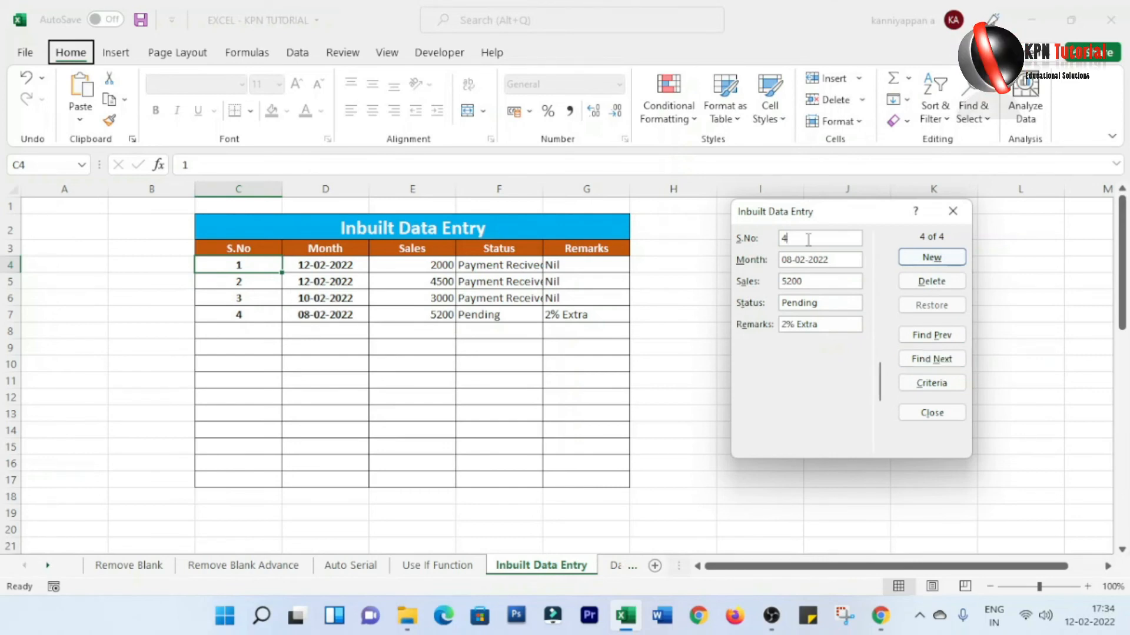
click(940, 386)
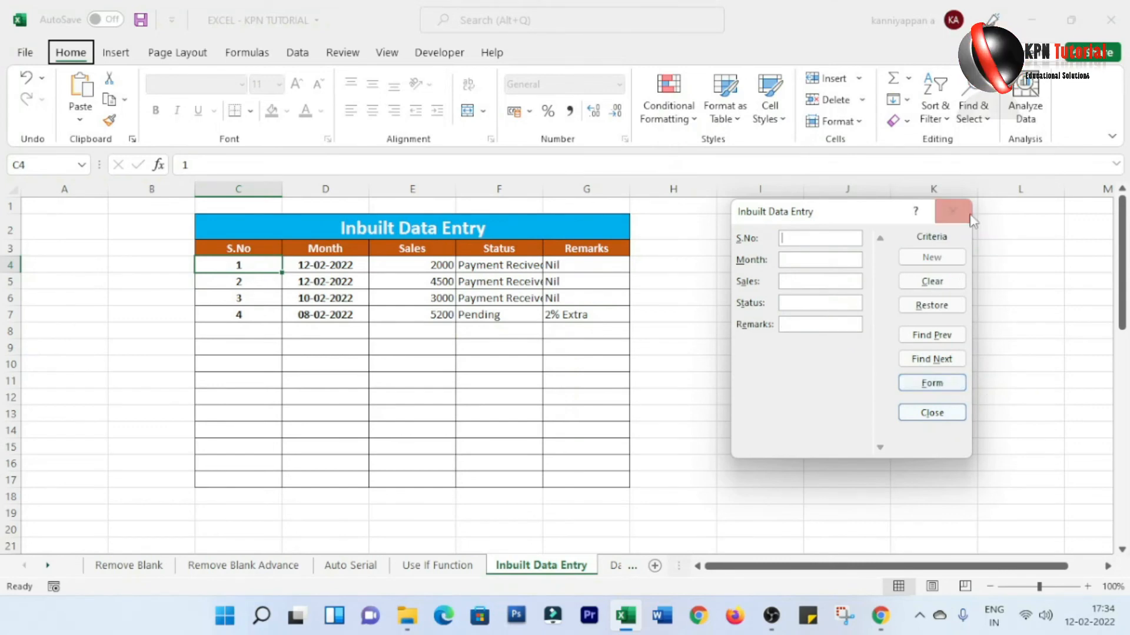
click(954, 211)
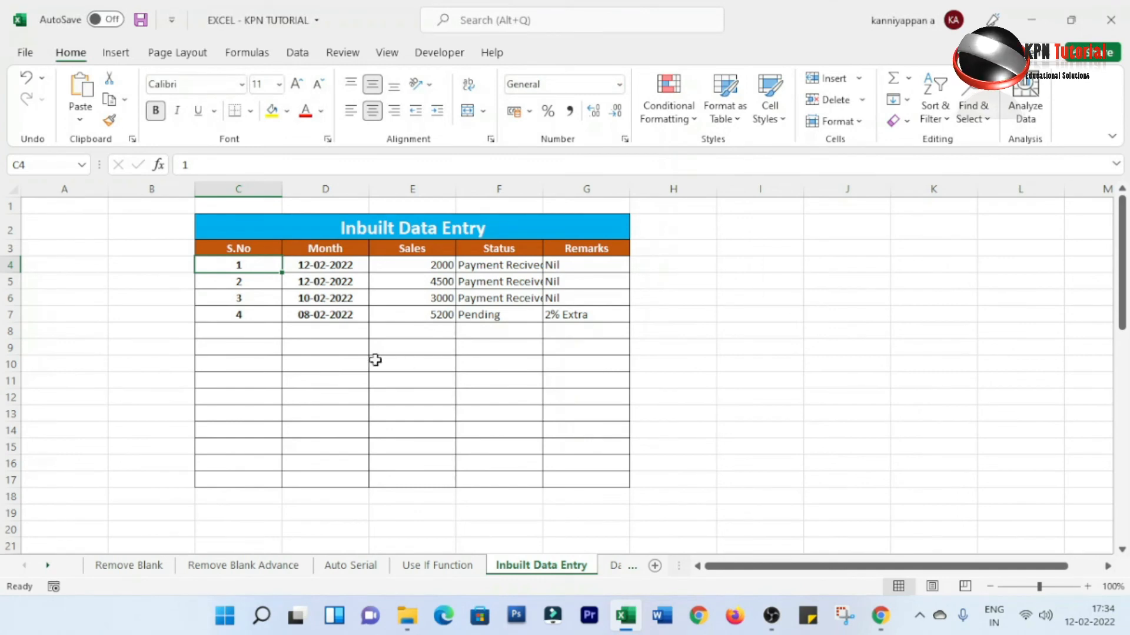
Step: Fit the Status column's width to its contents and enter the note "Alt+D+O" in cell D19
double_click(543, 187)
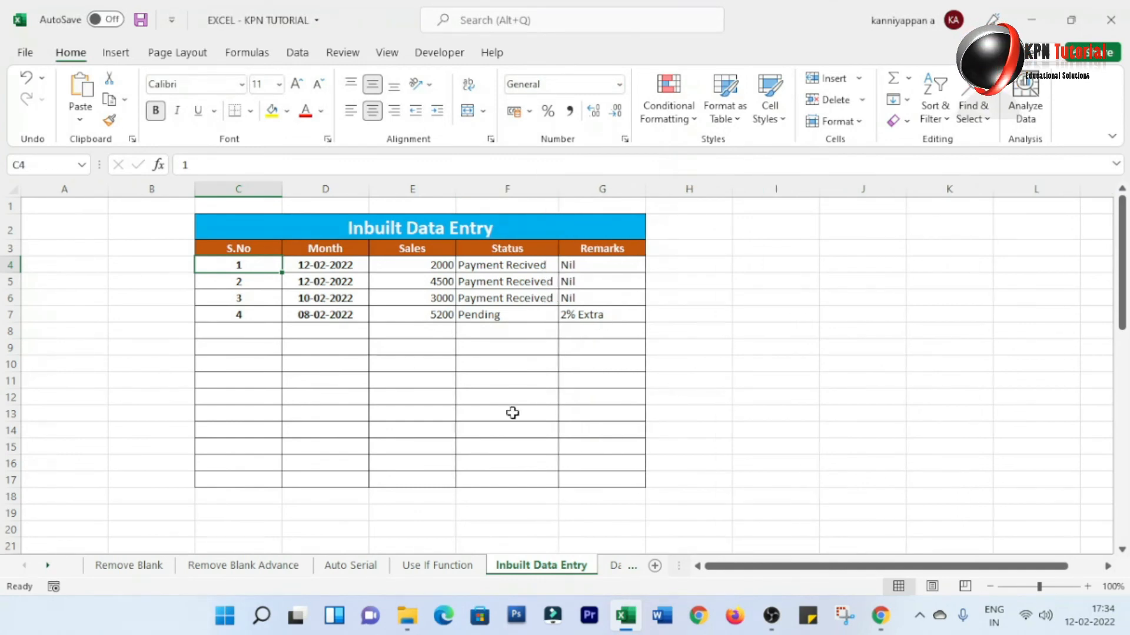
click(307, 516)
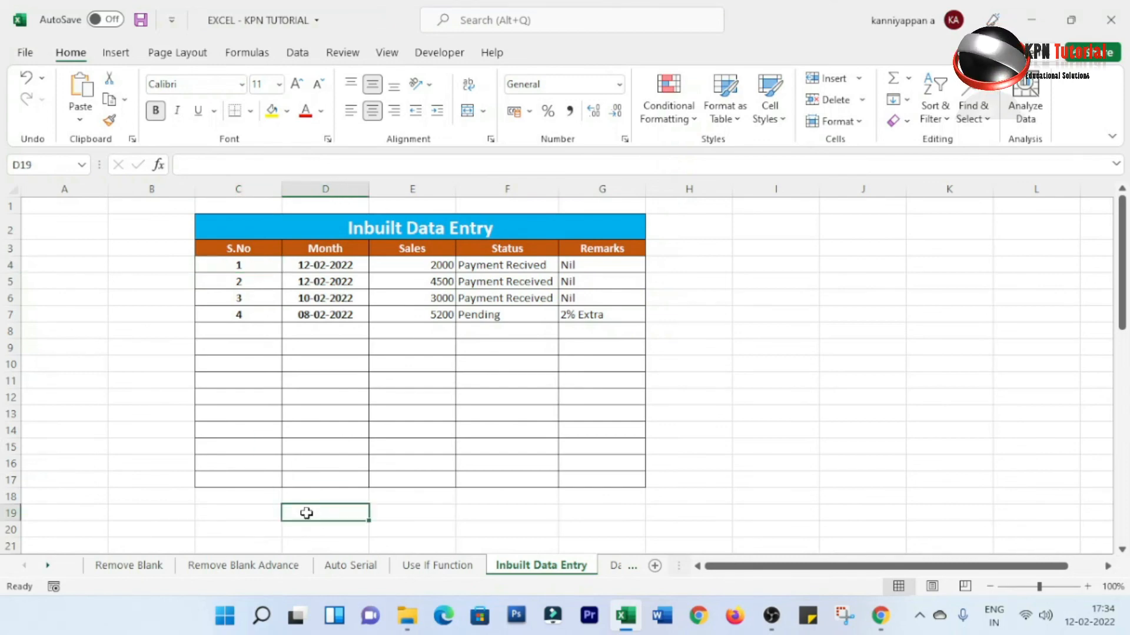
text(Alt+D+)
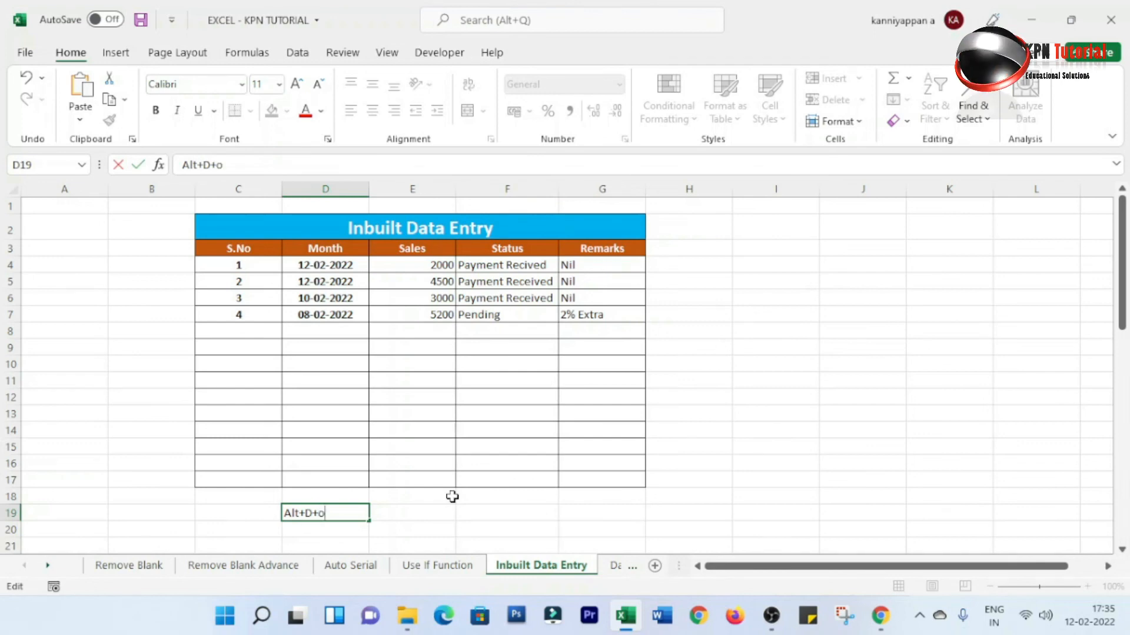
text(O)
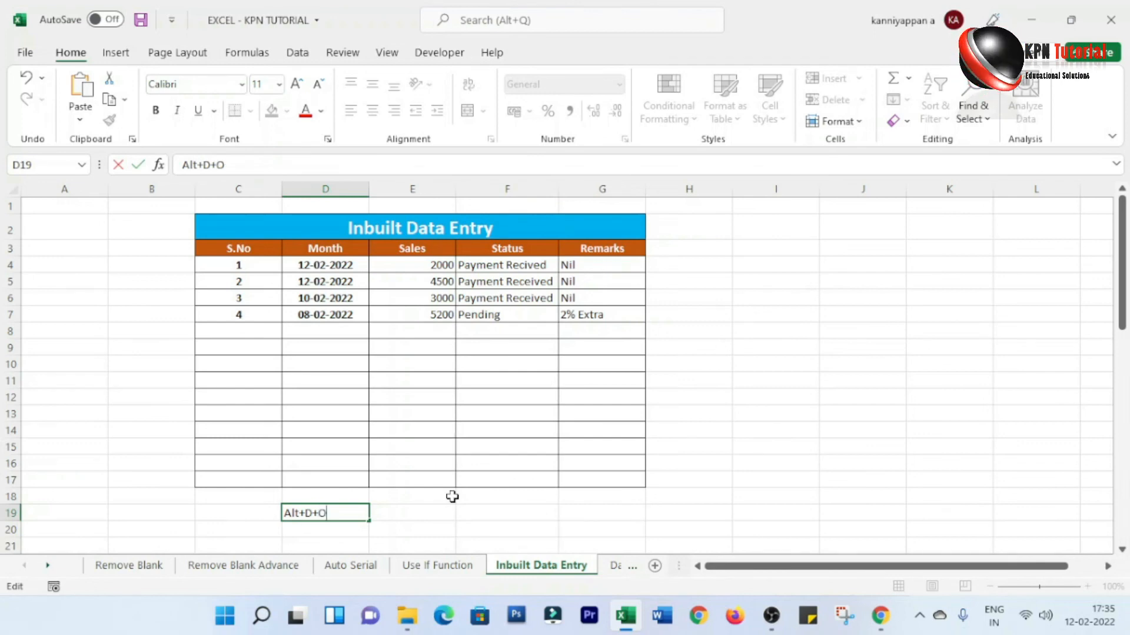
key(Return)
click(315, 513)
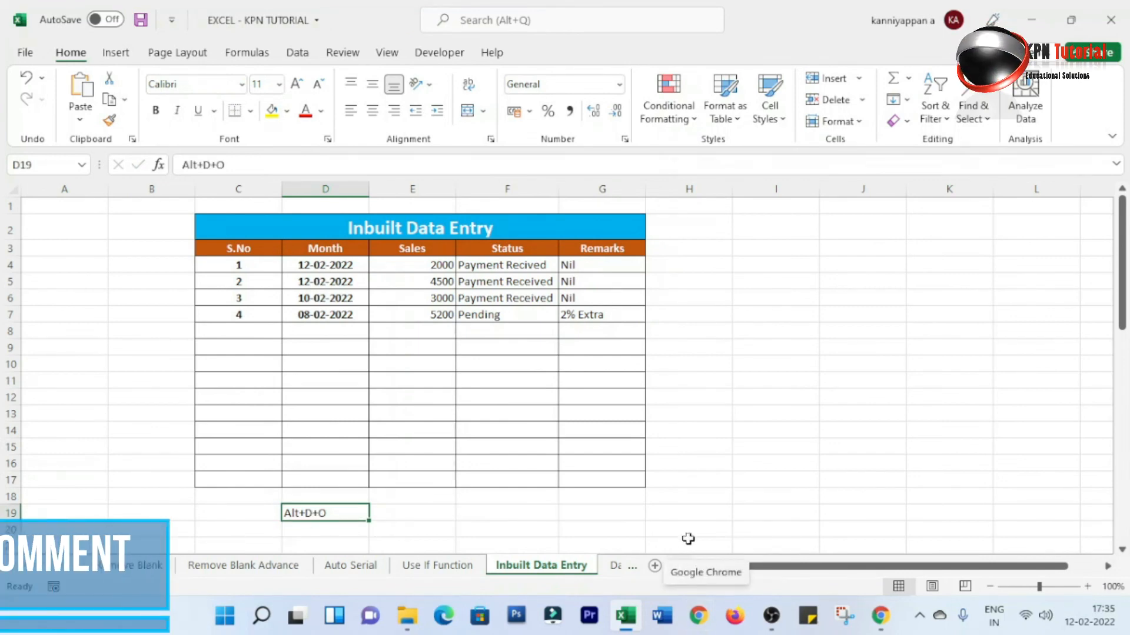